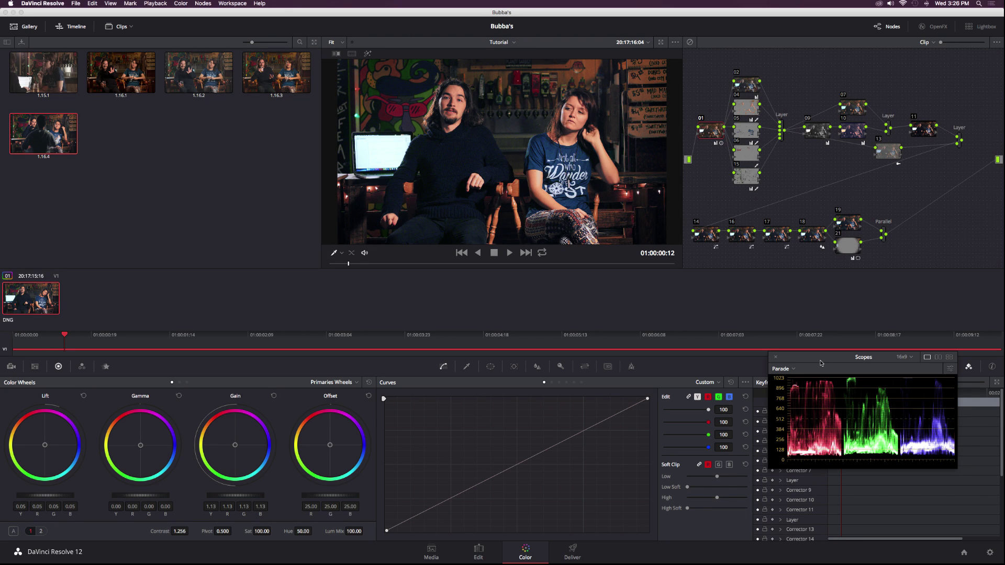
Reset all grades and nodes, then decode the raw clip in BMD Film colour space
right_click(806, 163)
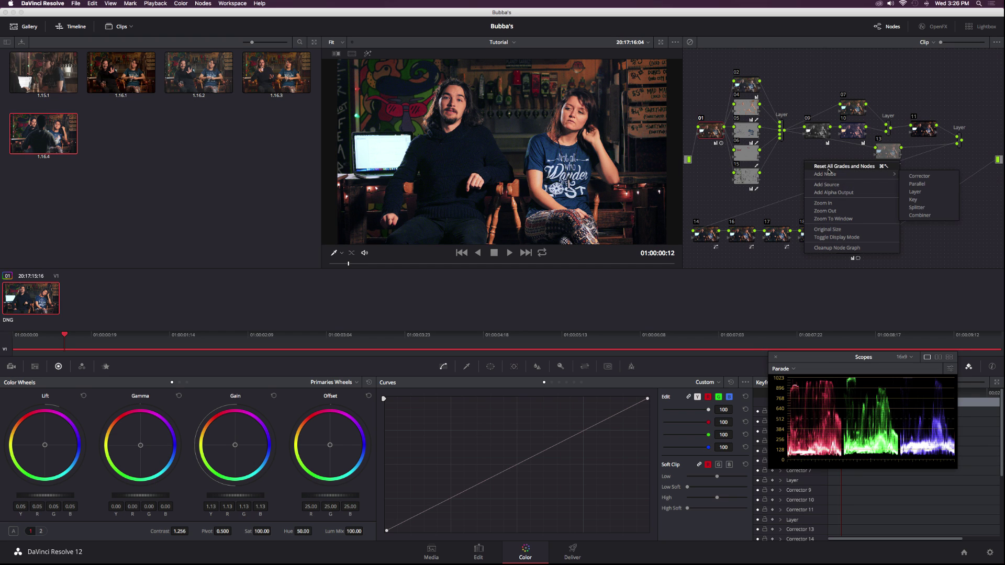
click(828, 166)
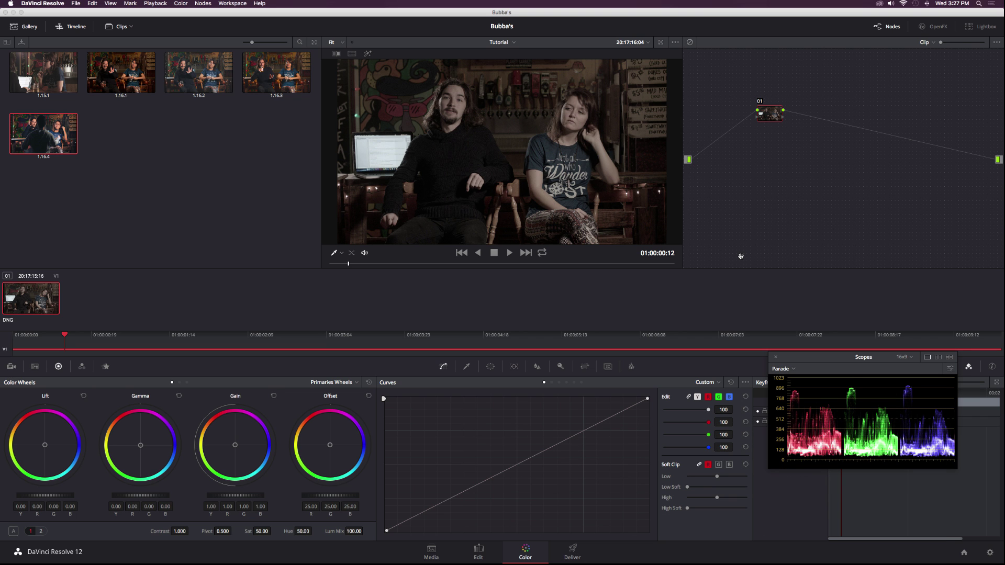
click(11, 366)
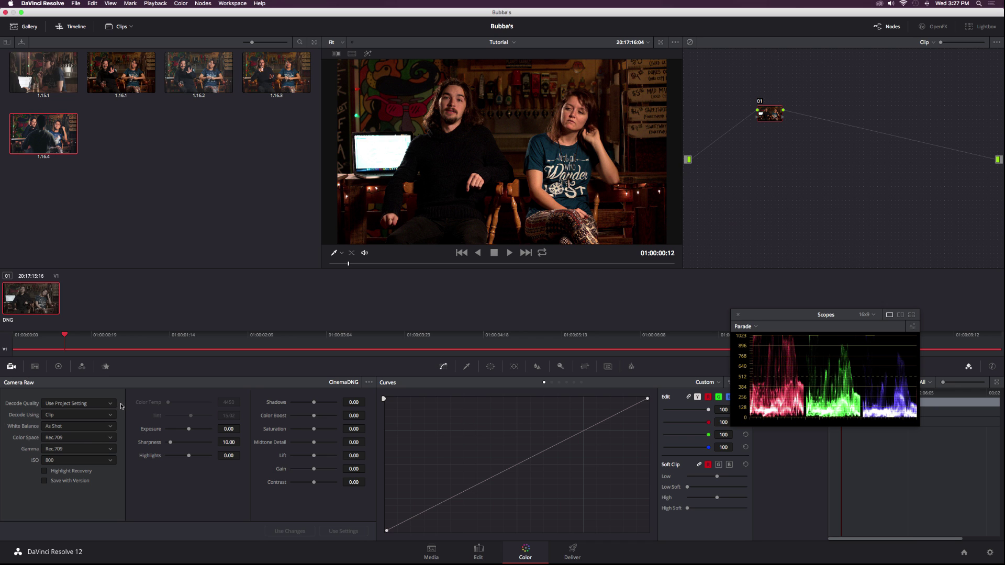
click(87, 438)
click(72, 467)
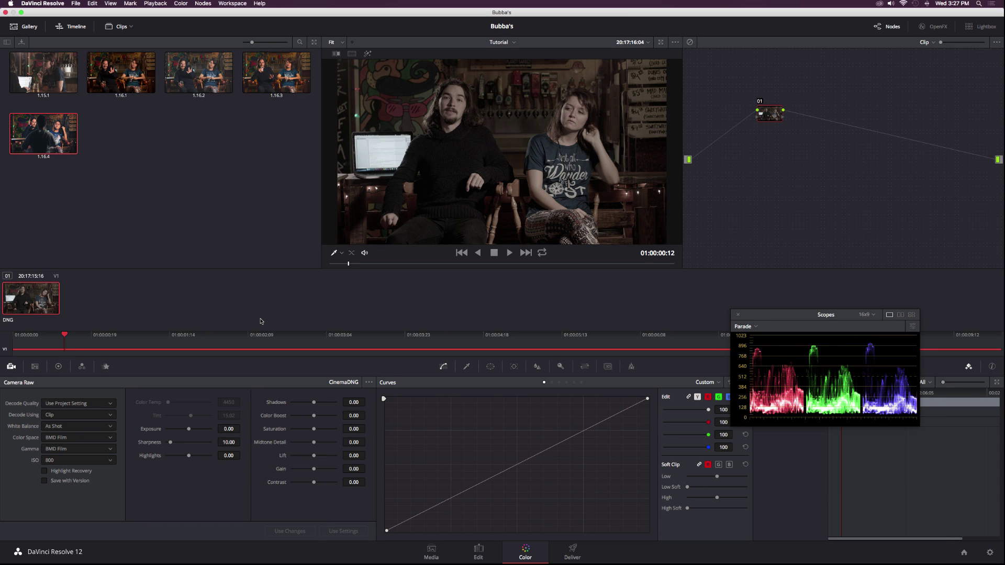
On node 01, set the master wheels to lift 0.02, gamma 0.03, gain 1.19, plus contrast 1.238 and saturation 100
click(59, 368)
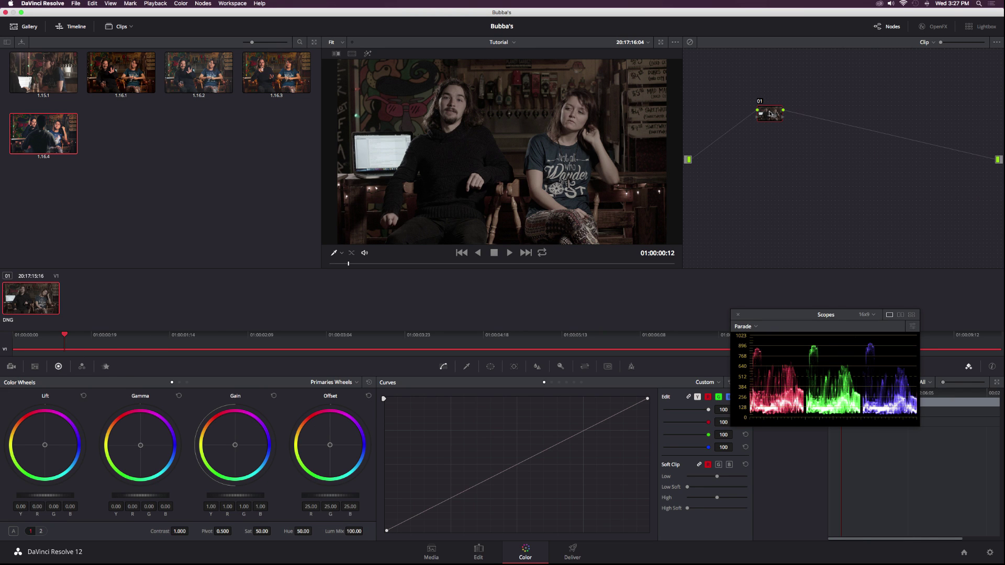
drag(770, 114, 734, 108)
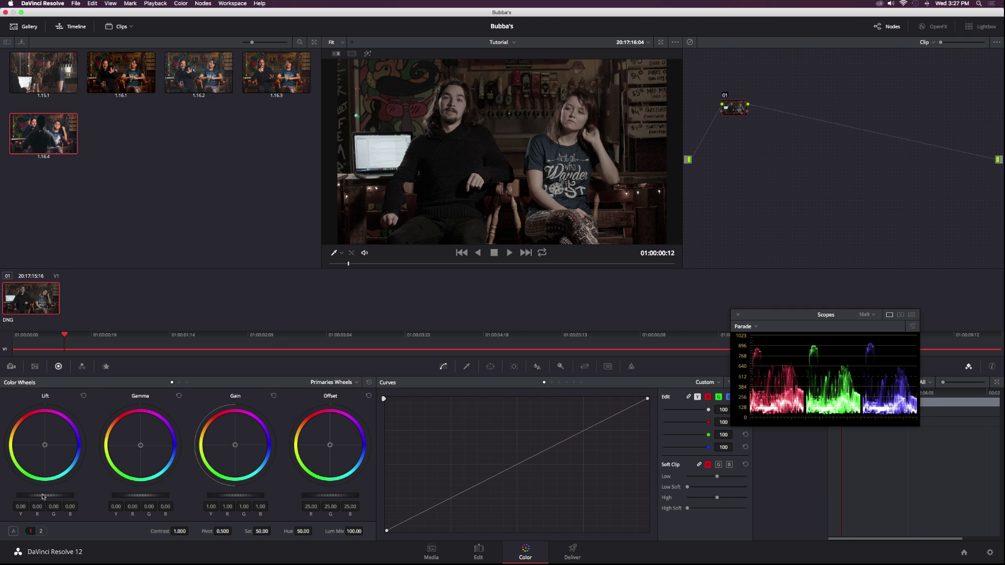
drag(30, 497, 62, 499)
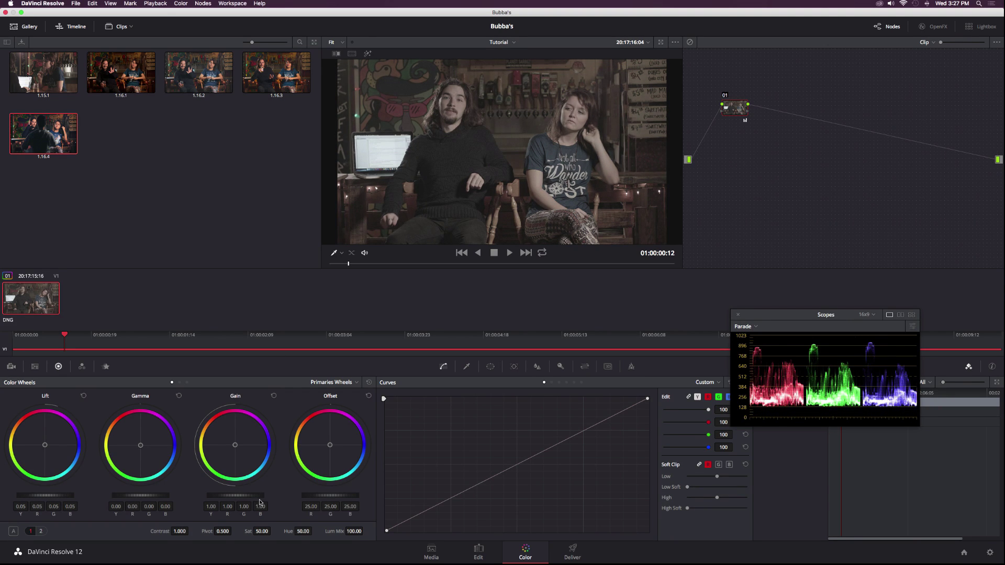
drag(244, 497, 325, 494)
drag(127, 497, 170, 498)
drag(55, 497, 39, 498)
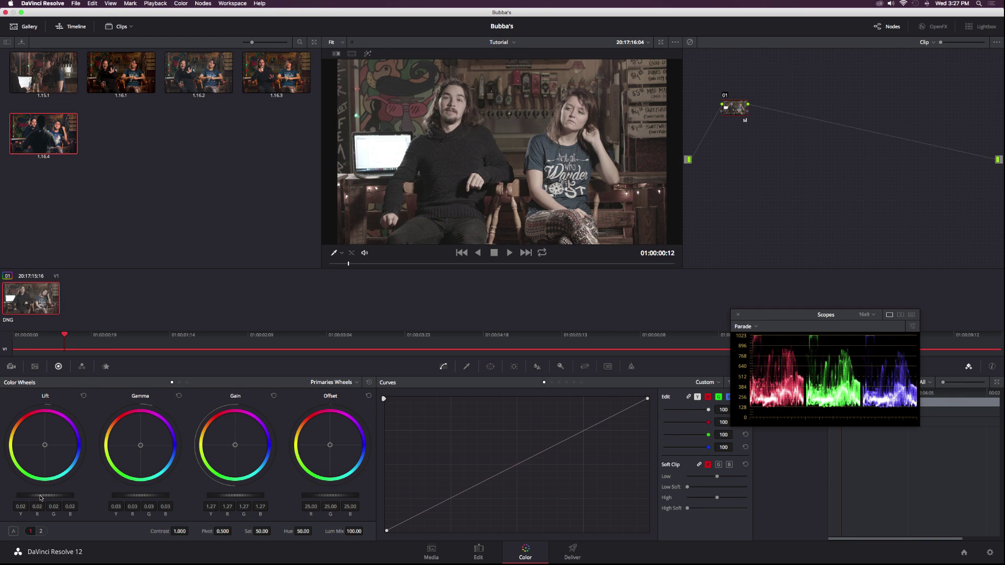
drag(242, 501, 218, 501)
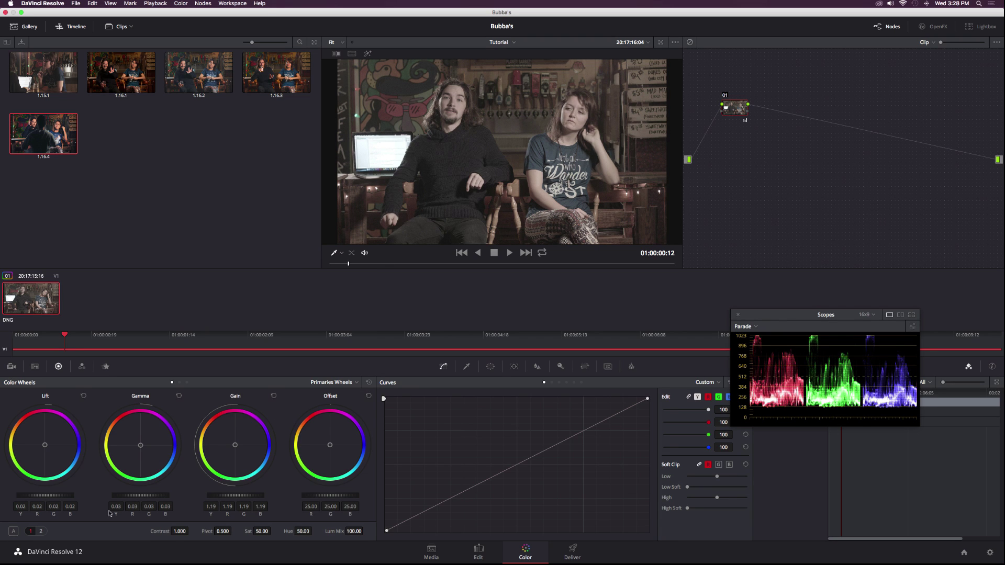
drag(179, 531, 191, 529)
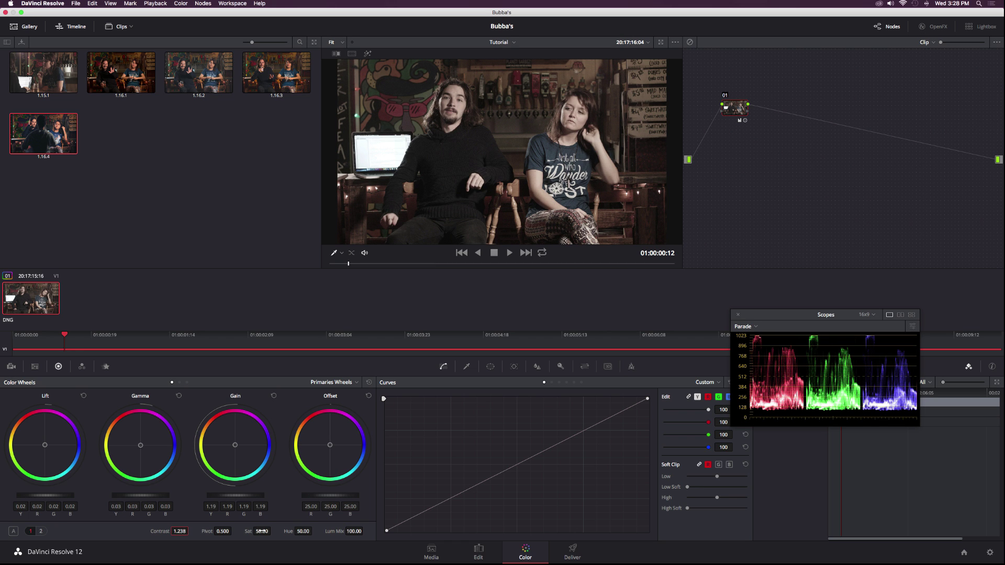
drag(262, 531, 272, 530)
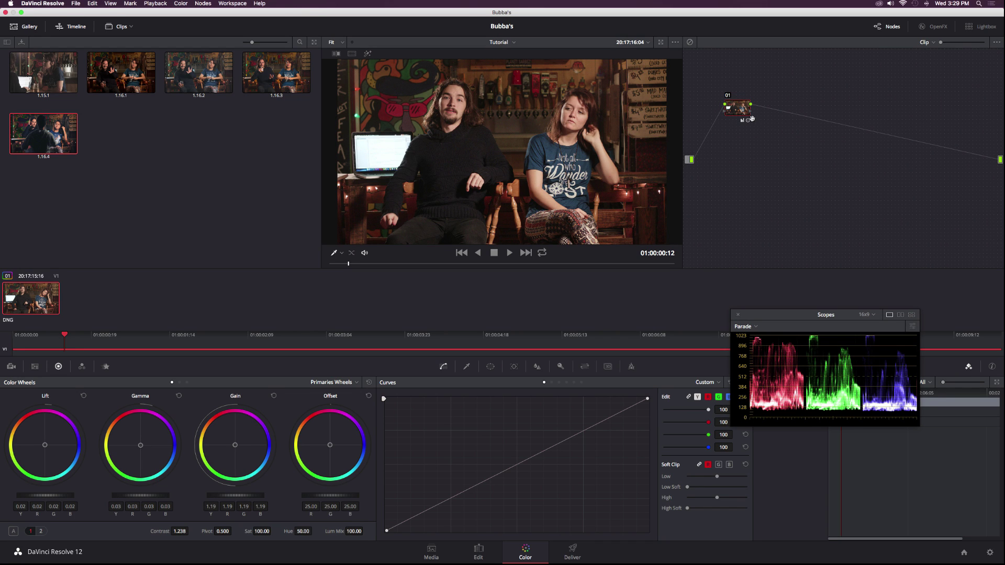
Add a serial node after node 01 and a layer node alongside it
click(203, 3)
click(211, 12)
click(207, 3)
click(215, 35)
Key the woman's blue T-shirt with wider hue width and blur 14.1, push it bluer, and add node 05
click(467, 366)
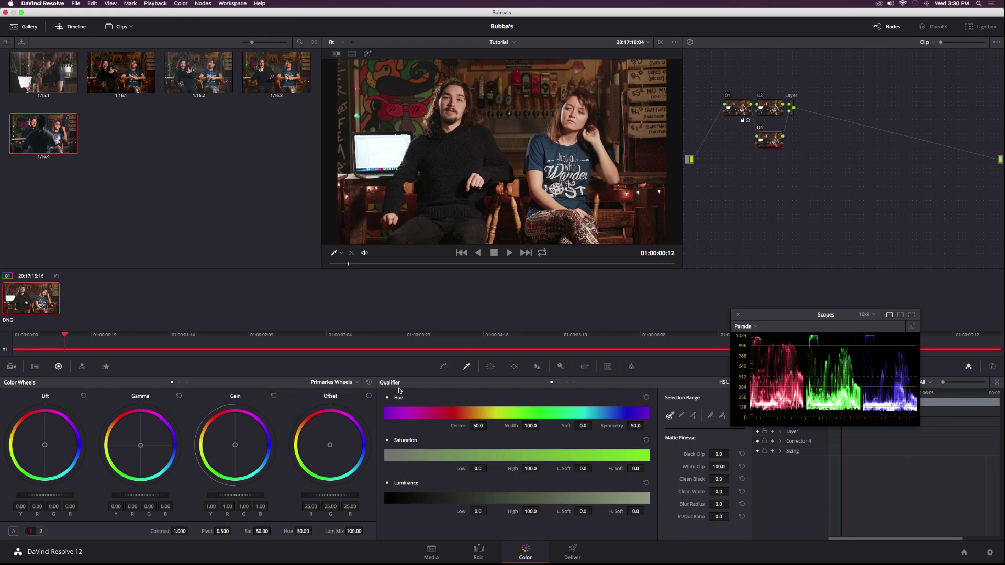
click(540, 152)
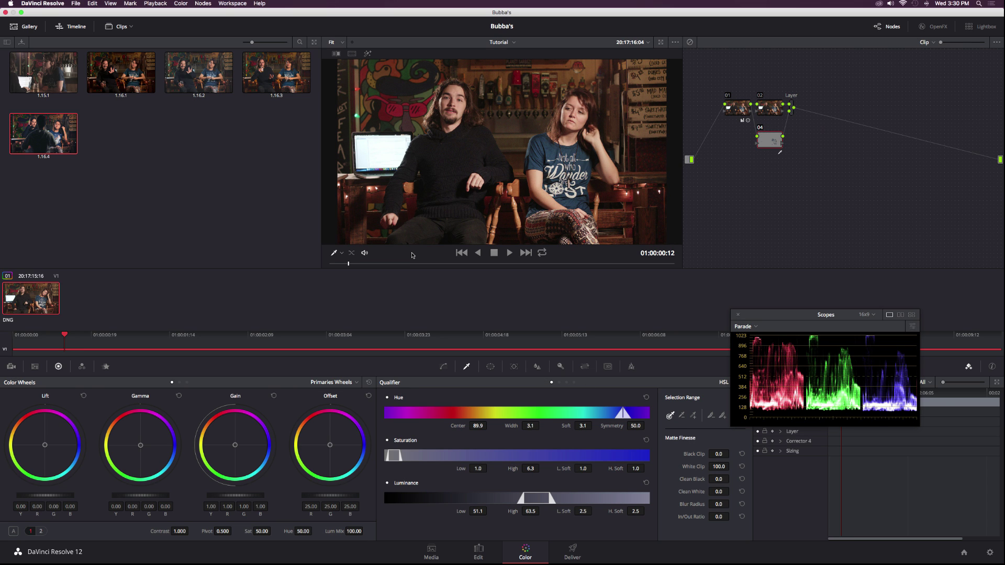
key(shift+h)
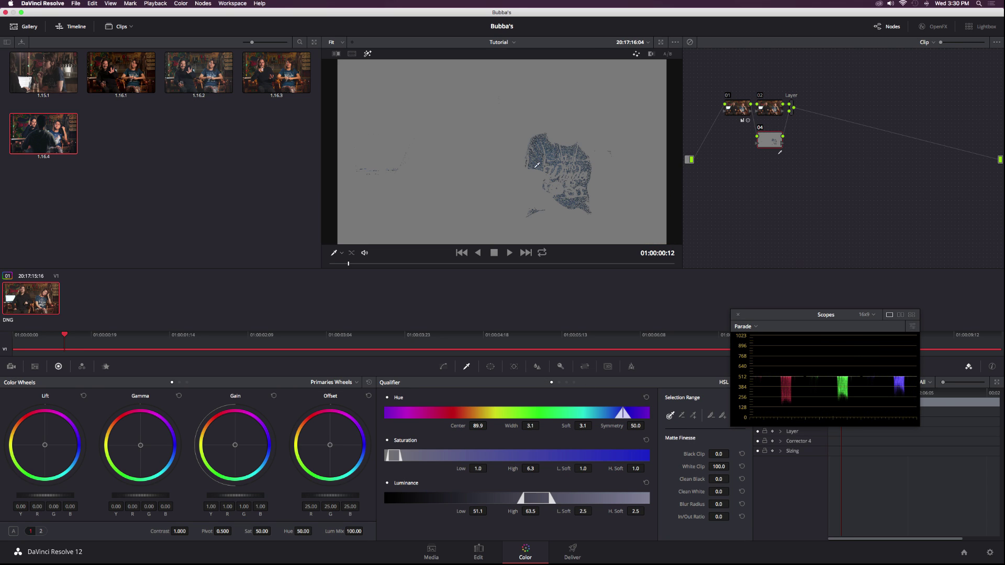
mouse_move(530, 426)
mouse_down()
mouse_move(541, 425)
mouse_move(522, 426)
mouse_up()
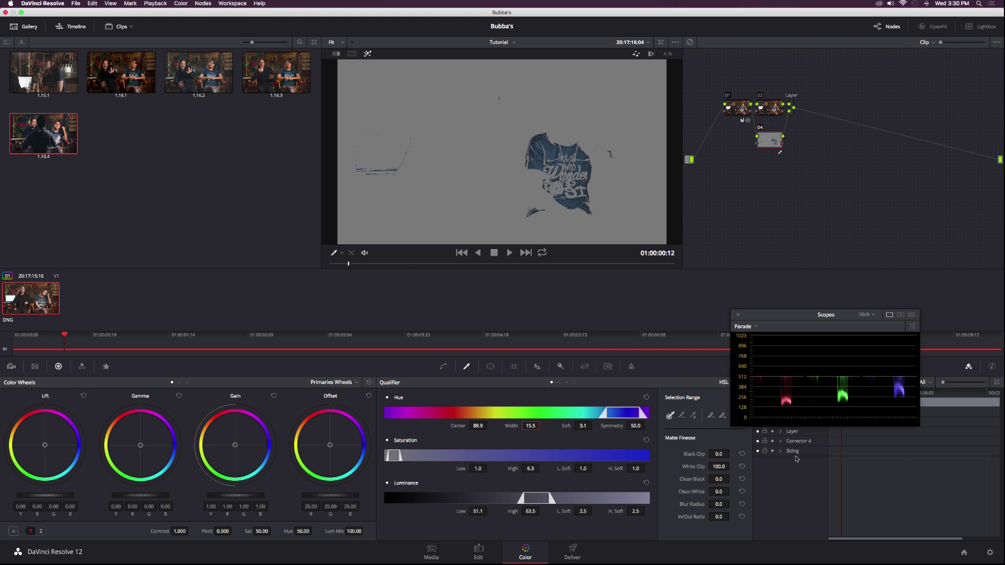
mouse_move(719, 504)
mouse_down()
mouse_move(764, 501)
mouse_move(718, 504)
mouse_up()
mouse_move(534, 426)
mouse_down()
mouse_move(578, 426)
mouse_move(537, 425)
mouse_up()
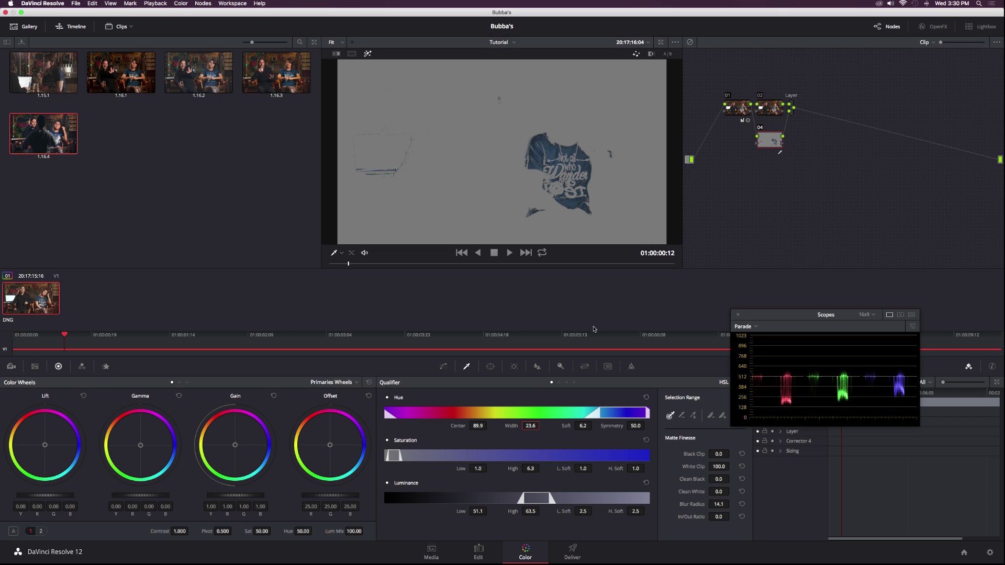
key(shift+h)
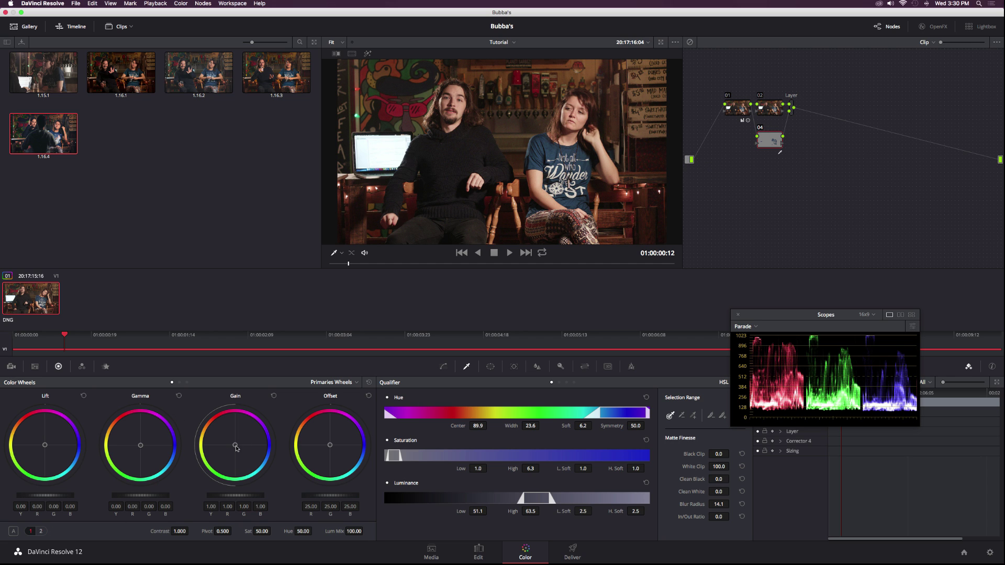
drag(236, 448, 258, 457)
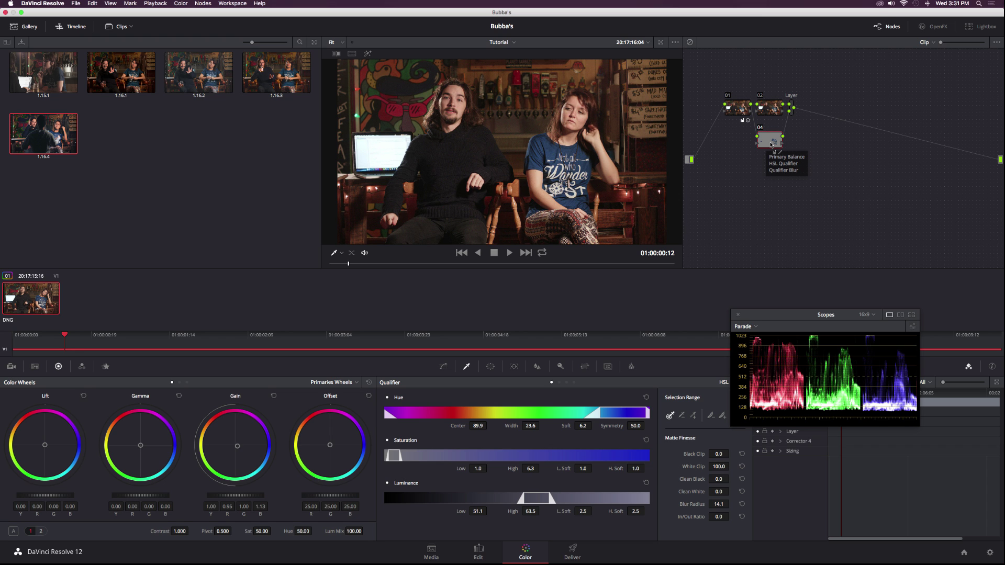
key(alt+s)
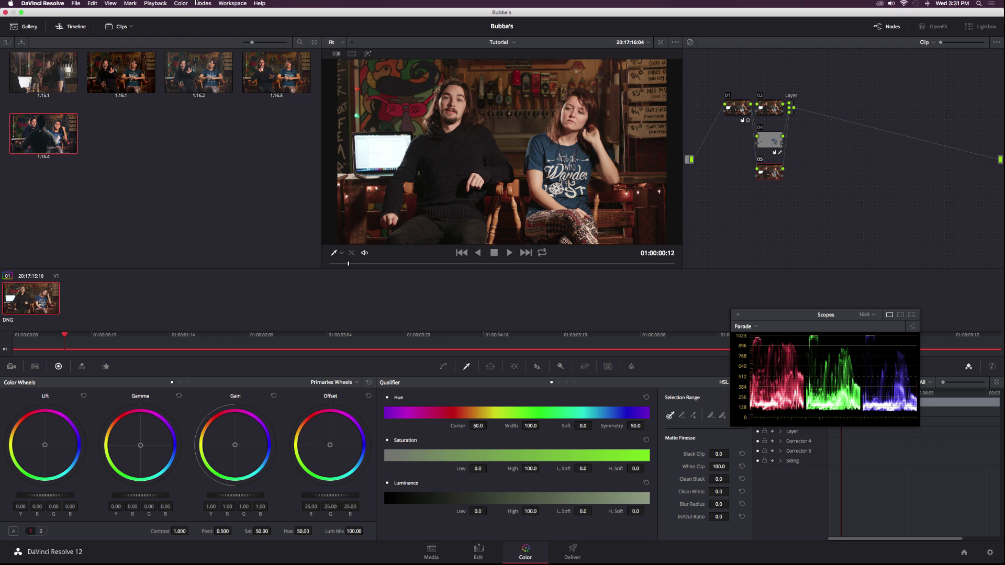
Key the woman's face skin tones with wider hue width and blur 12.2, then warm their gain
click(197, 3)
click(766, 190)
click(568, 112)
key(shift+h)
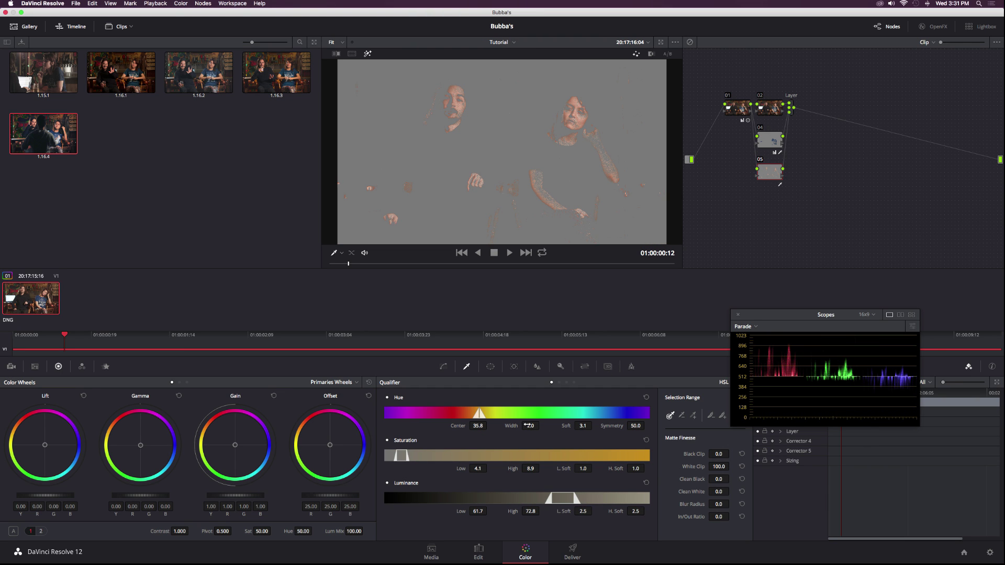
mouse_move(525, 425)
mouse_down()
mouse_move(582, 426)
mouse_move(542, 426)
mouse_up()
mouse_move(728, 503)
mouse_down()
mouse_move(767, 500)
mouse_move(723, 502)
mouse_up()
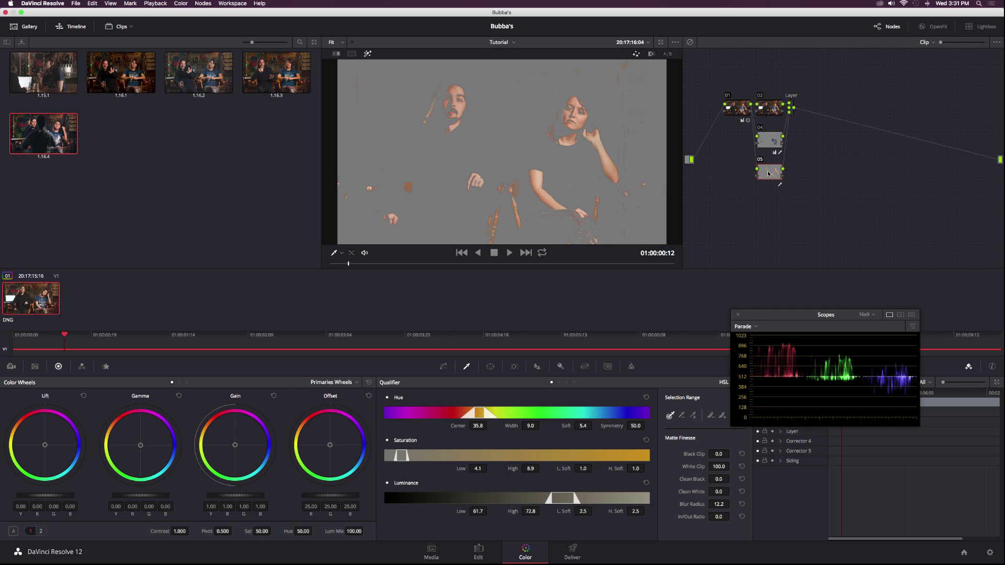
key(shift+h)
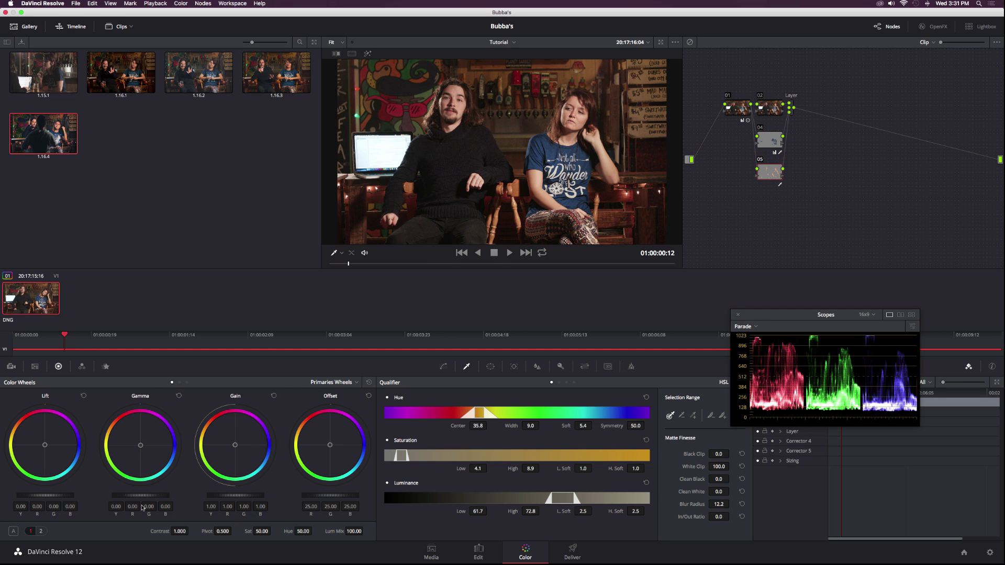
drag(235, 446, 218, 433)
Add node 06, key the green mural with wider hue width and blur 13.8, and push it greener
key(alt+s)
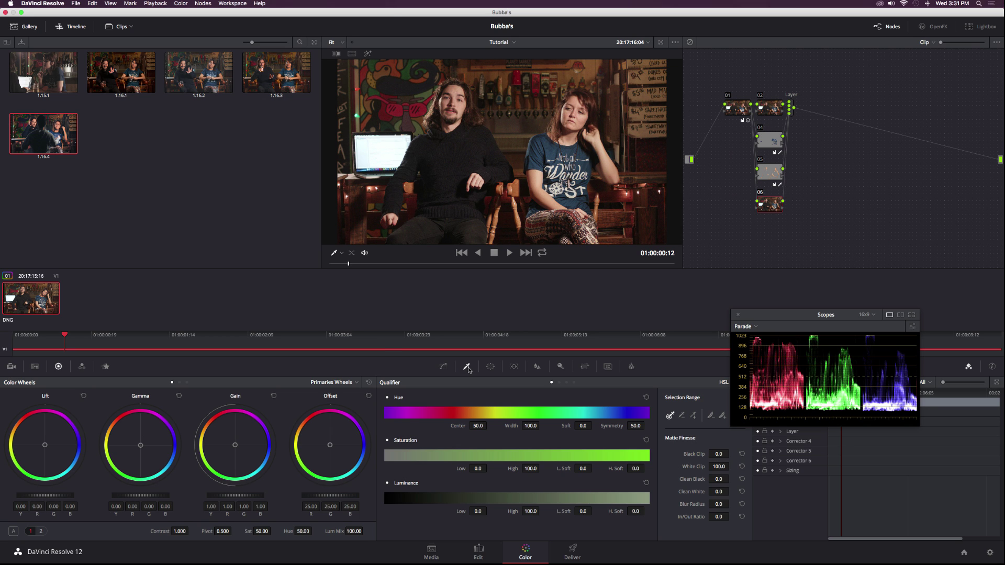
click(407, 72)
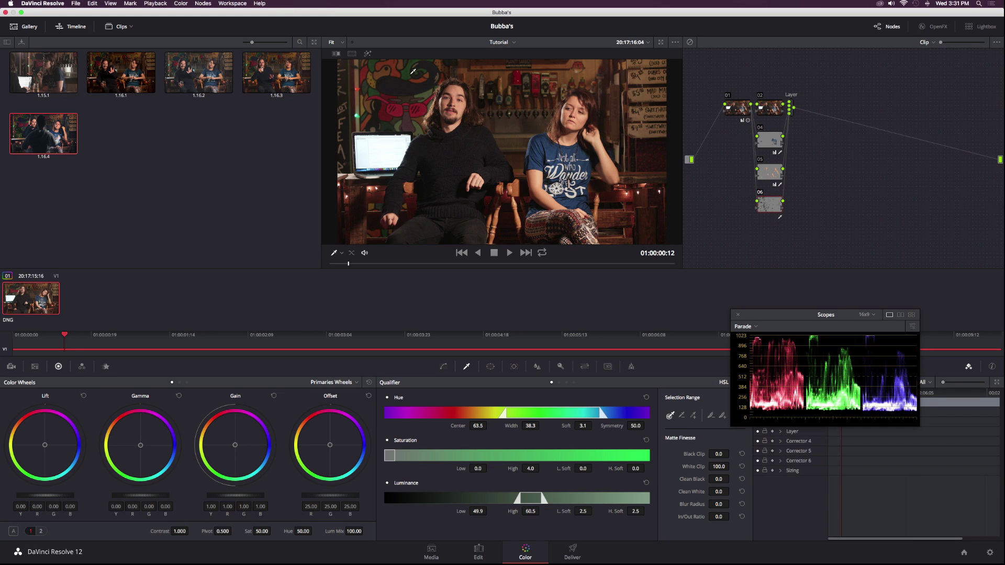
key(shift+h)
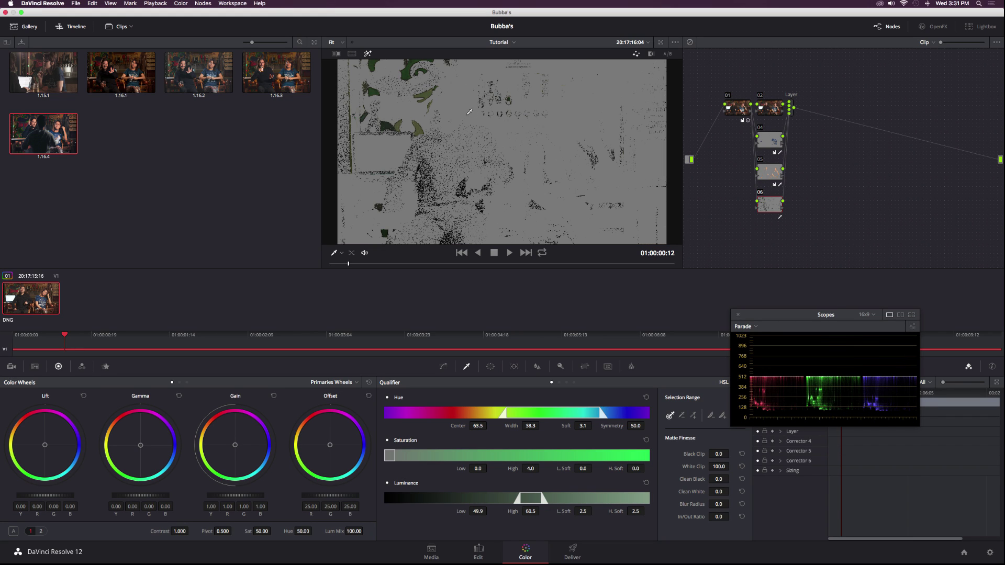
drag(530, 425, 596, 425)
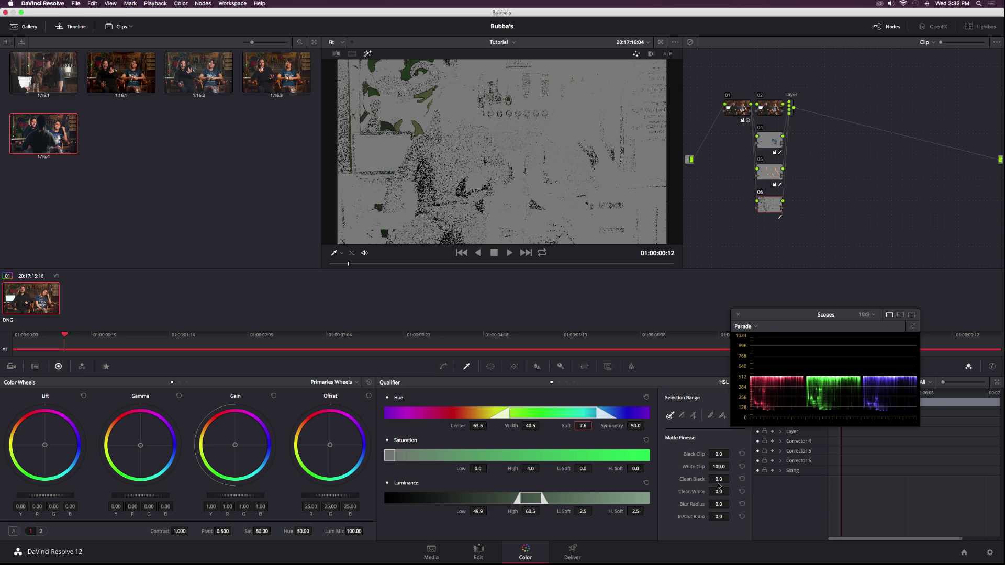
drag(718, 504, 771, 504)
drag(236, 449, 202, 473)
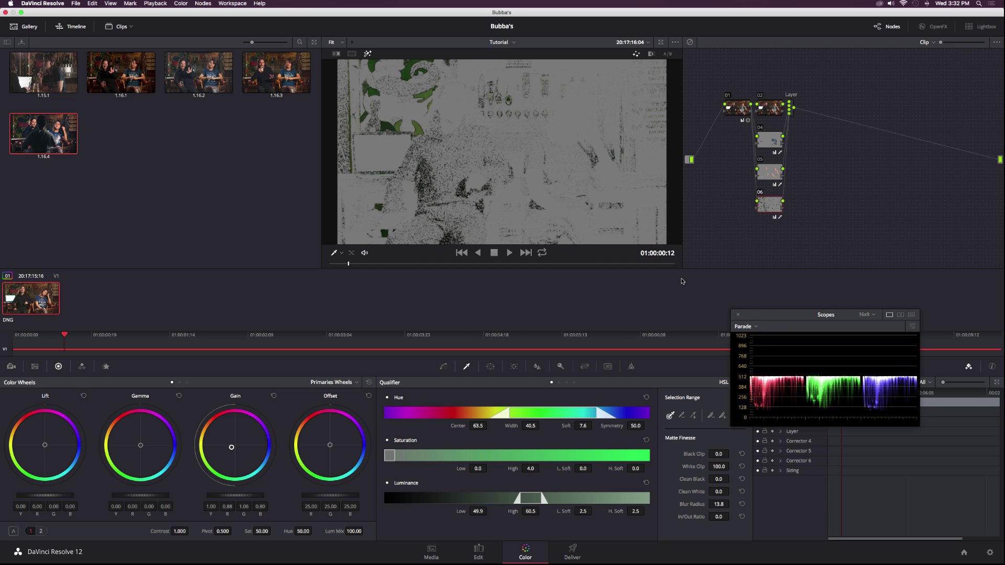
key(shift+h)
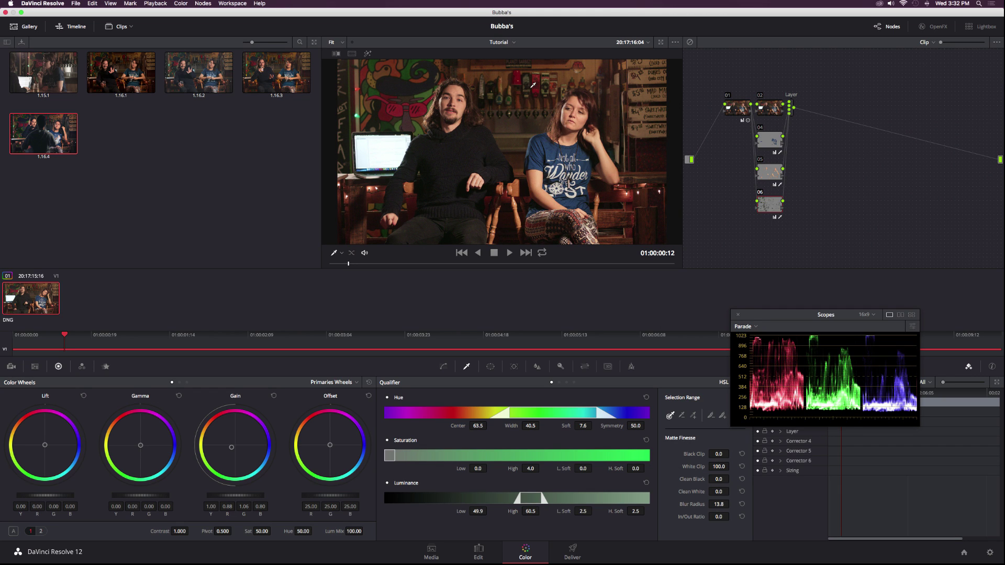
On new node 07, key the red tap handle (hue width 6.6, soft 5.6, blur 10.0) and warm the reds
key(alt+s)
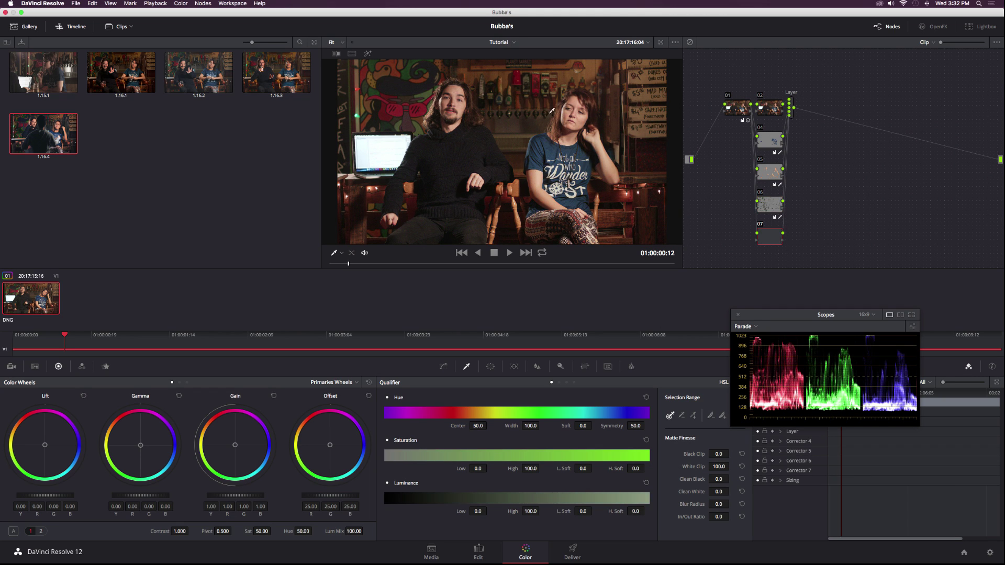
click(519, 73)
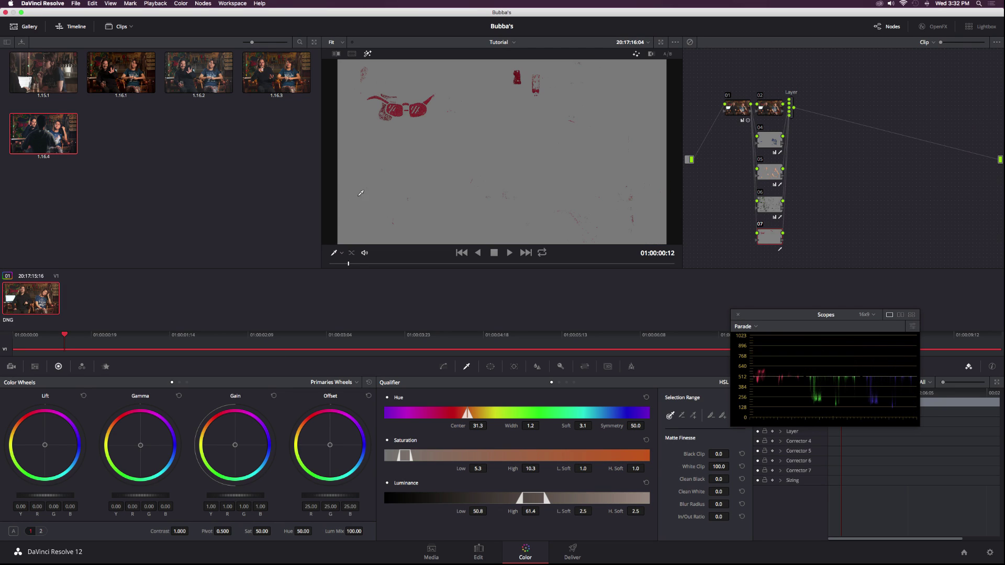
drag(235, 445, 213, 420)
drag(532, 425, 531, 426)
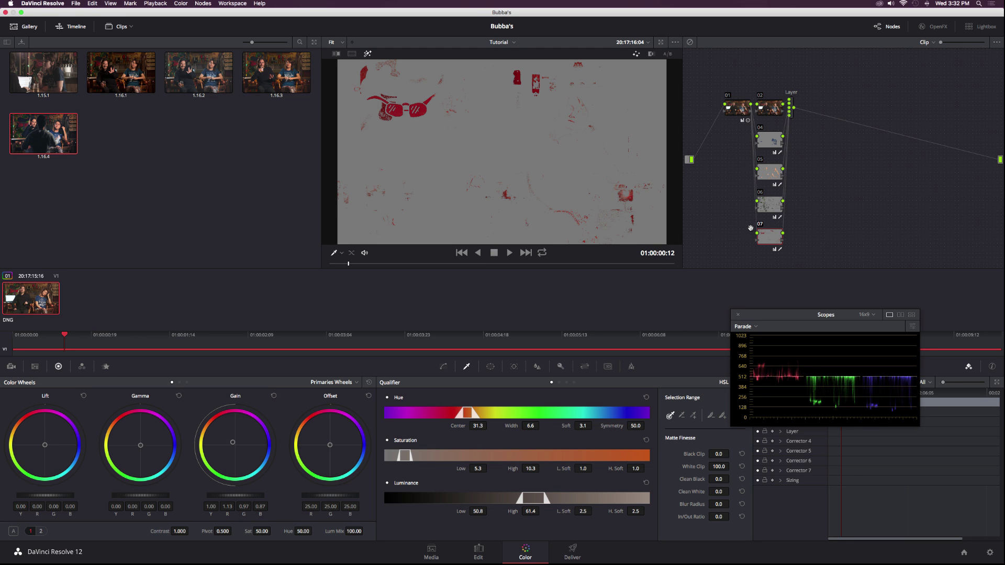
drag(583, 426, 760, 506)
key(shift+h)
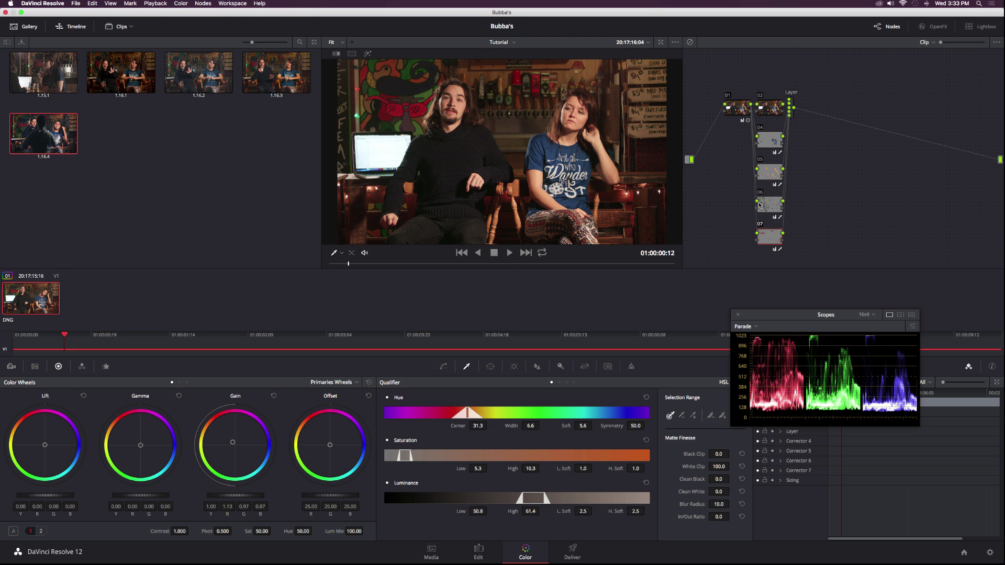
Shift the selected node's highlights slightly cooler with the Gain wheel
click(769, 107)
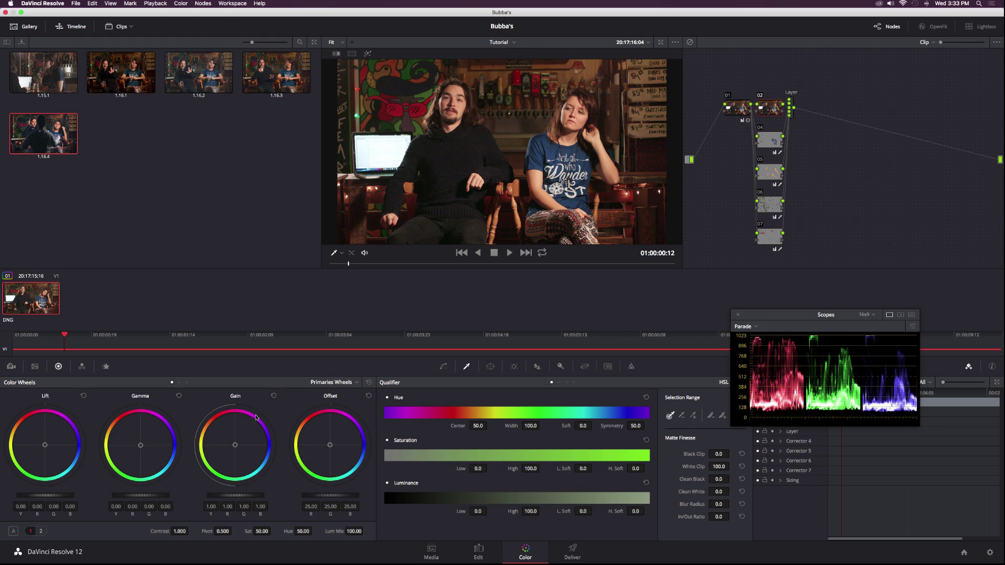
drag(235, 447, 263, 475)
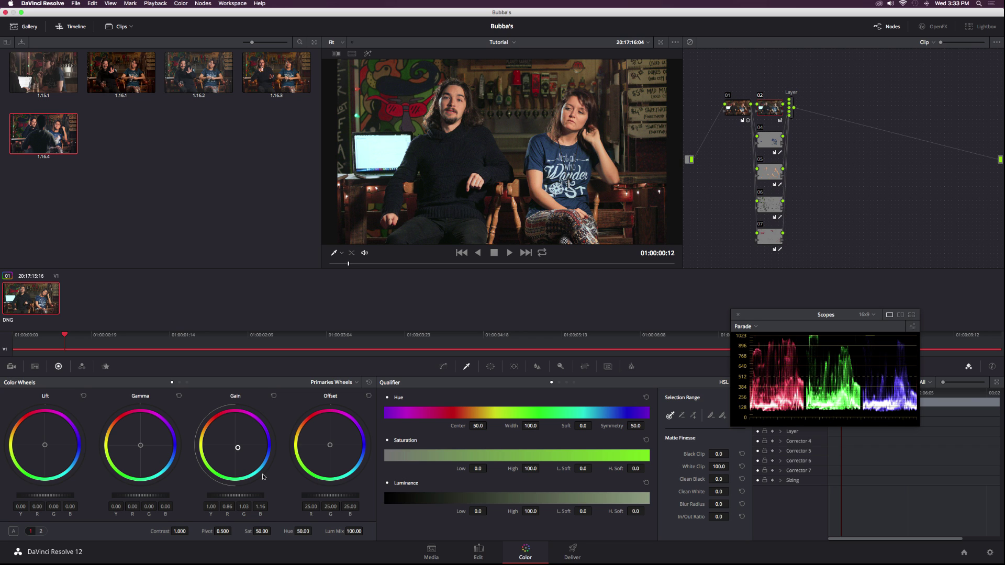
drag(239, 450, 238, 452)
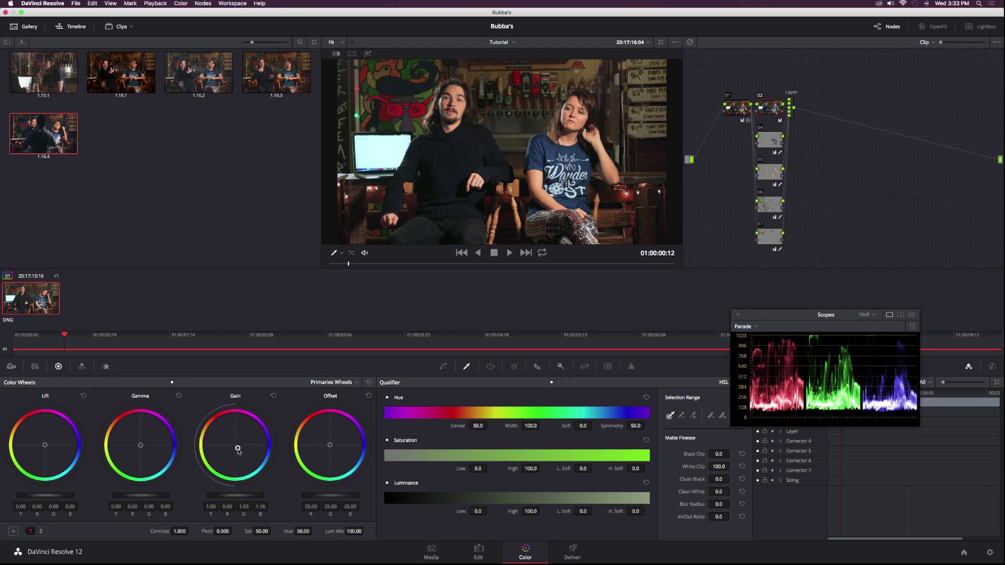
Add serial node 08 after the Layer mixer and layer node 10 at saturation 0
click(792, 103)
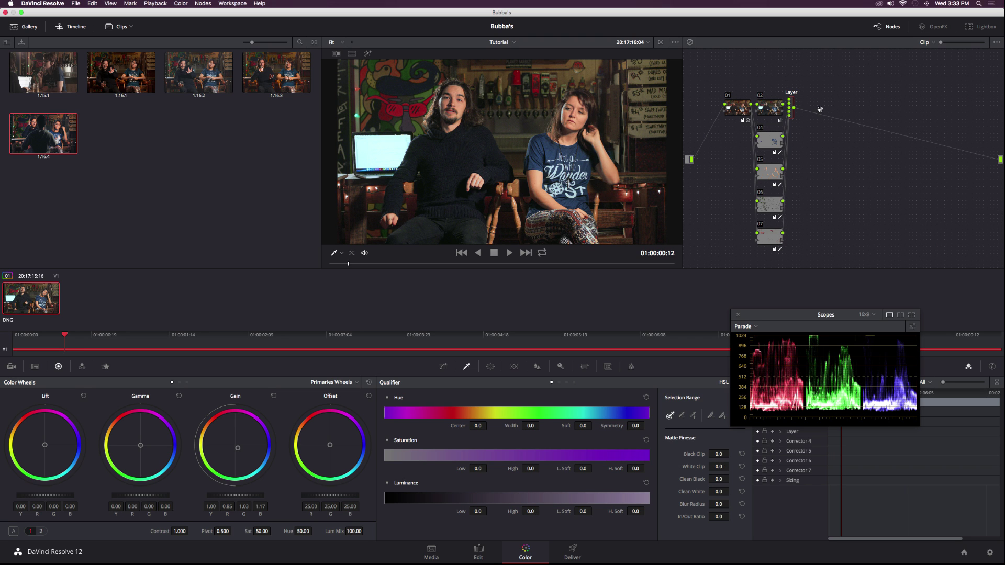
key(alt+s)
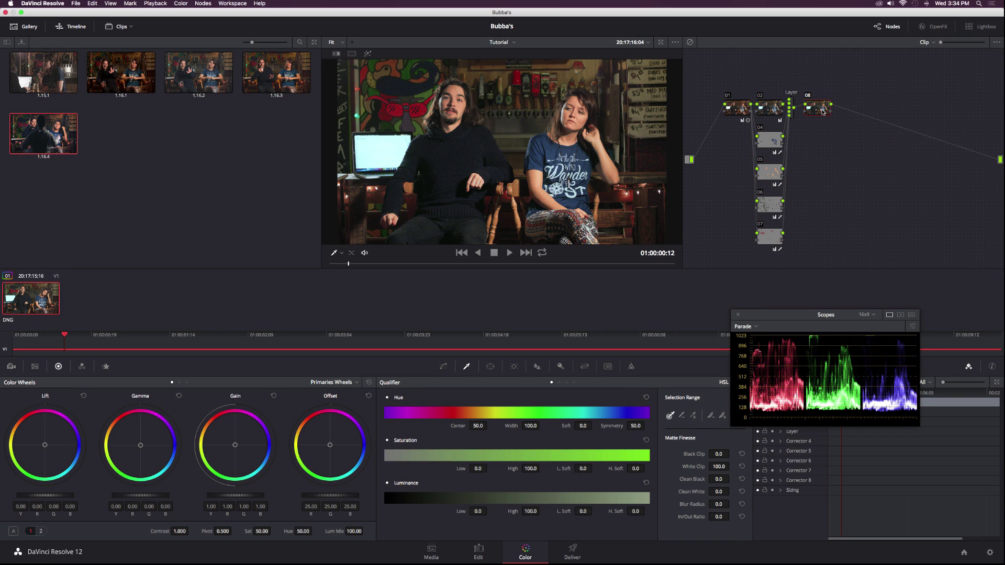
key(alt+l)
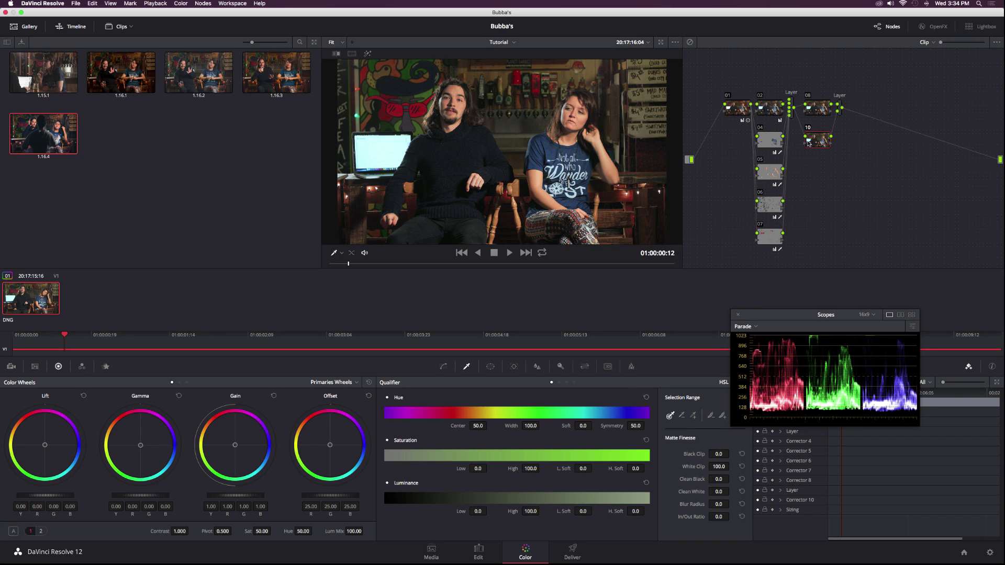
click(261, 531)
text(0)
key(Return)
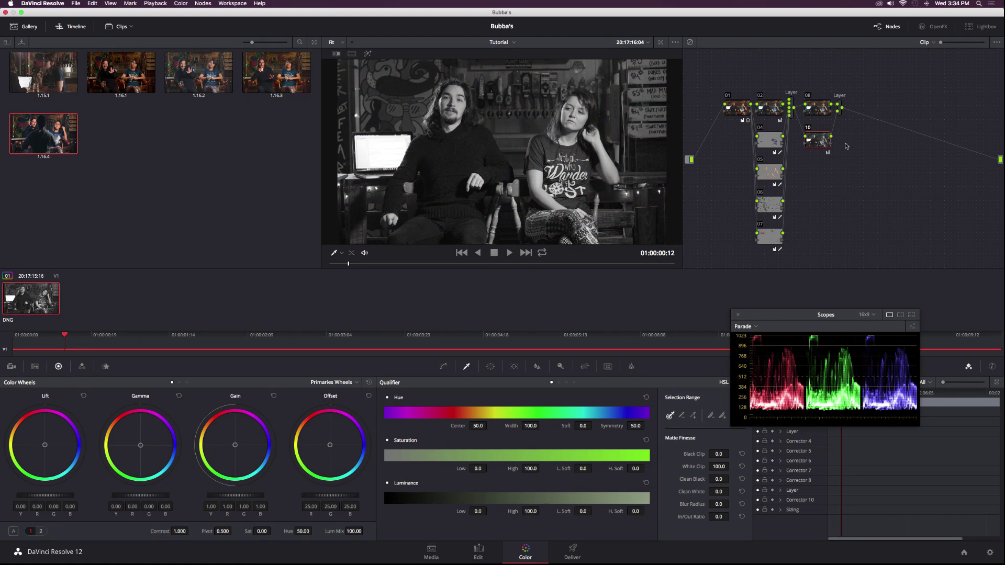
Add node 11 tinting highlights warm sepia (gain 1.37/0.95/0.64), with a slight midtone tweak
key(alt+s)
drag(235, 445, 229, 438)
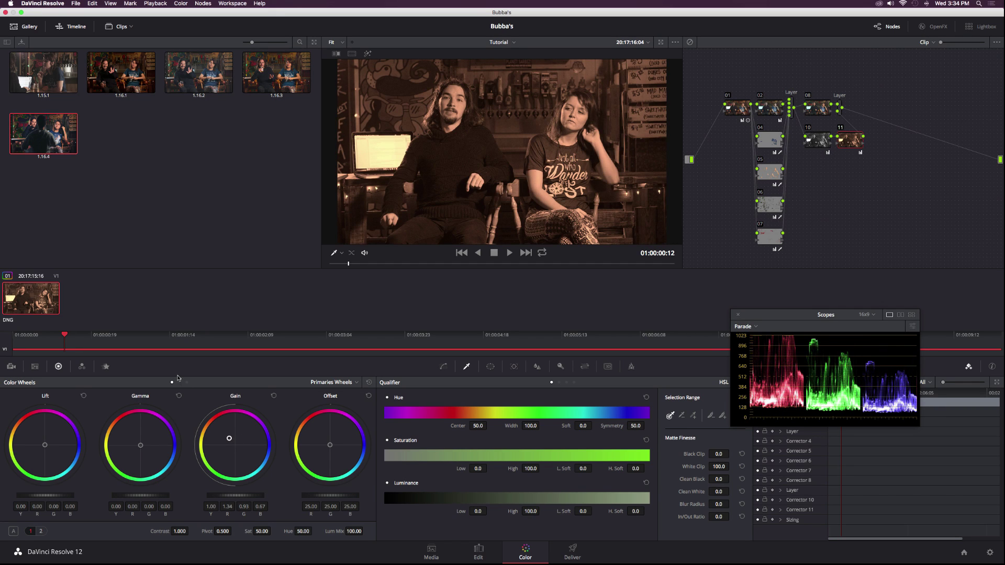
drag(141, 445, 149, 452)
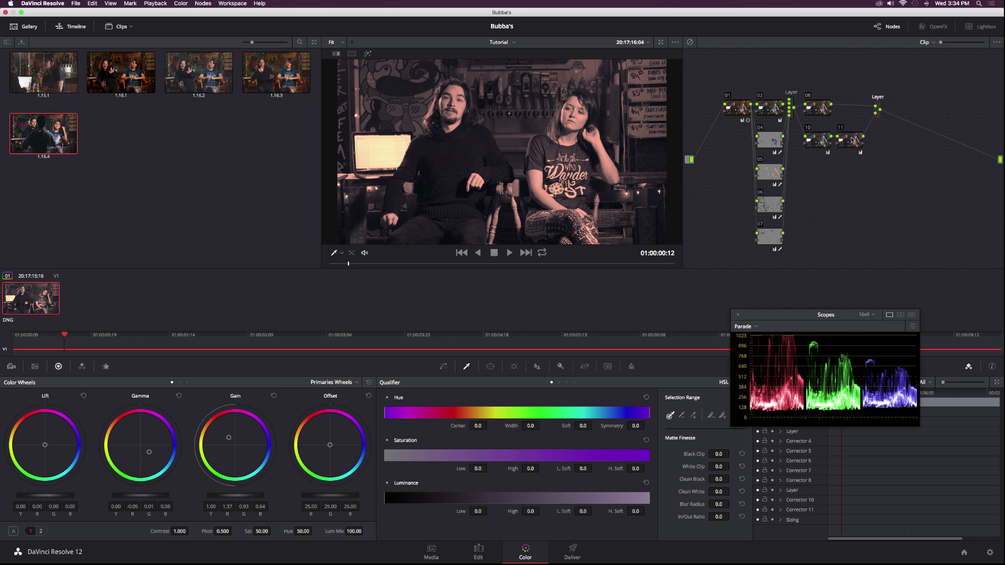
Set a composite blend mode on the Layer mixer to blend the sepia layer
click(878, 107)
right_click(878, 108)
mouse_move(908, 143)
click(837, 201)
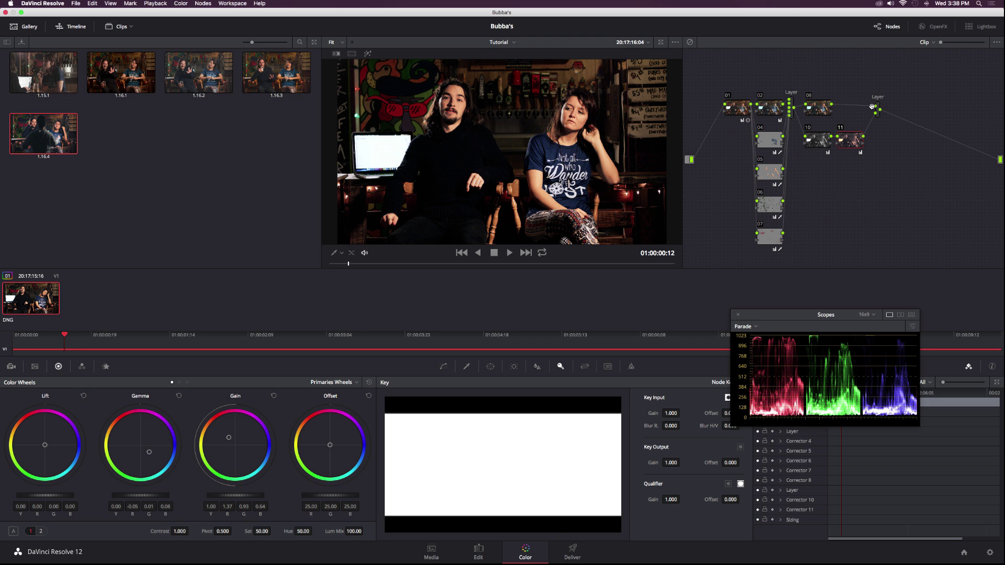
Add serial and layer nodes, wire node 14 into the mixer at Key Output Gain about 0.49, and append node 15
click(877, 108)
key(alt+s)
key(alt+l)
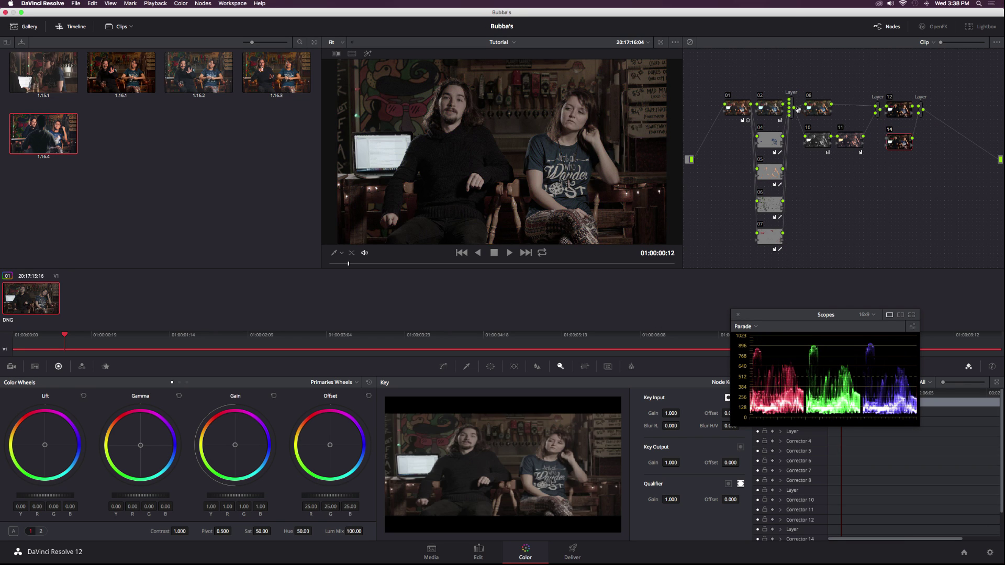
drag(850, 130, 793, 109)
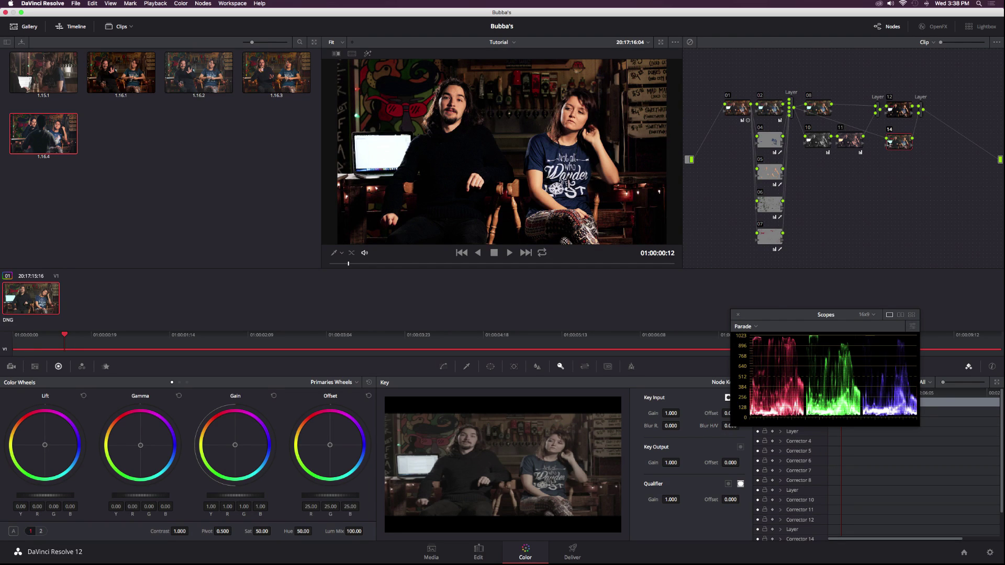
drag(889, 140, 844, 183)
click(844, 183)
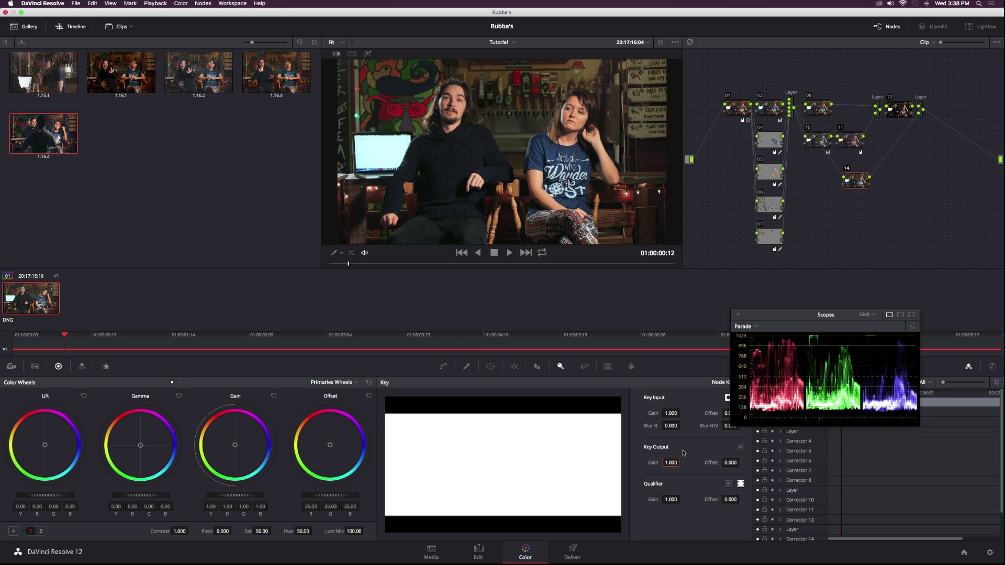
drag(671, 462, 682, 463)
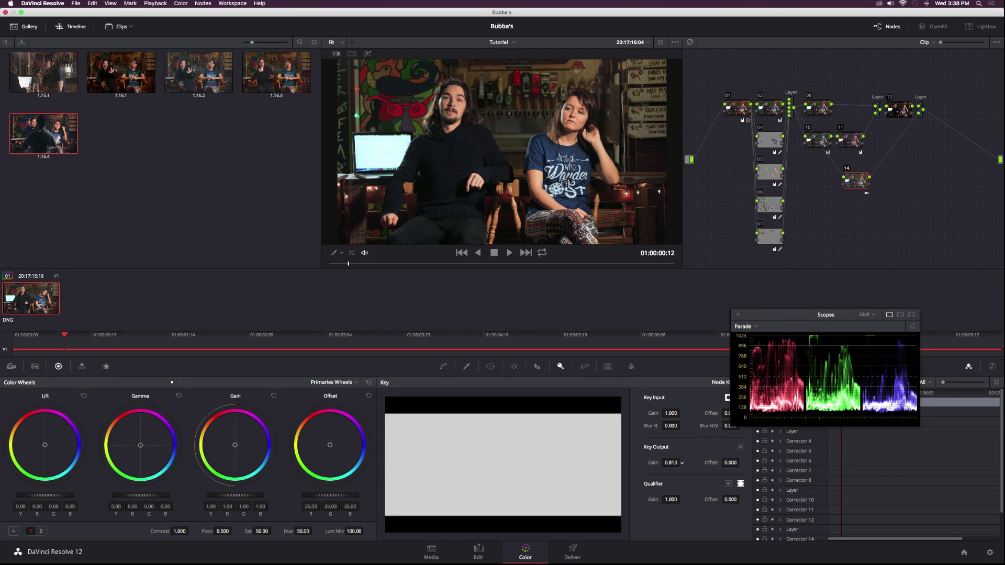
drag(671, 463, 653, 463)
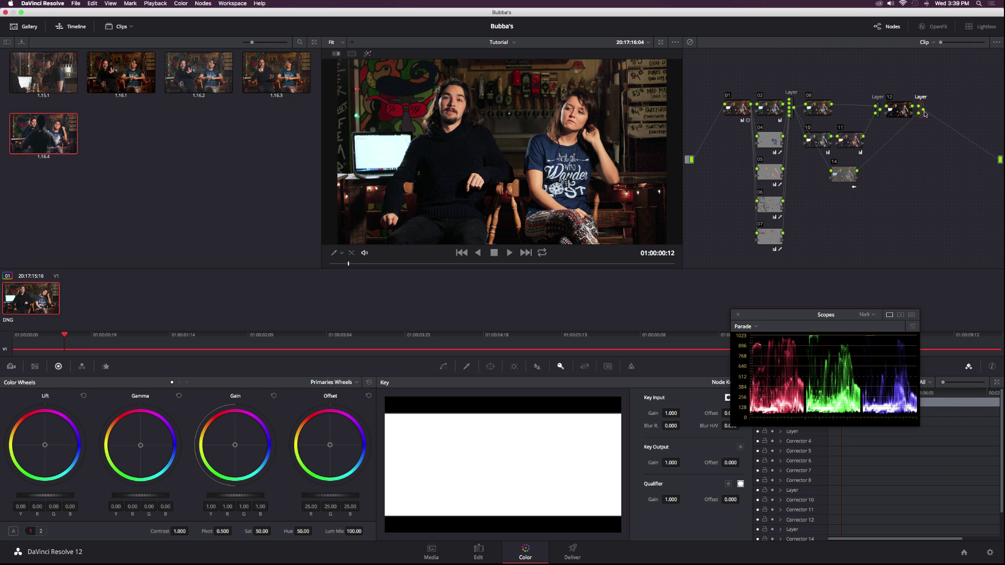
key(alt+s)
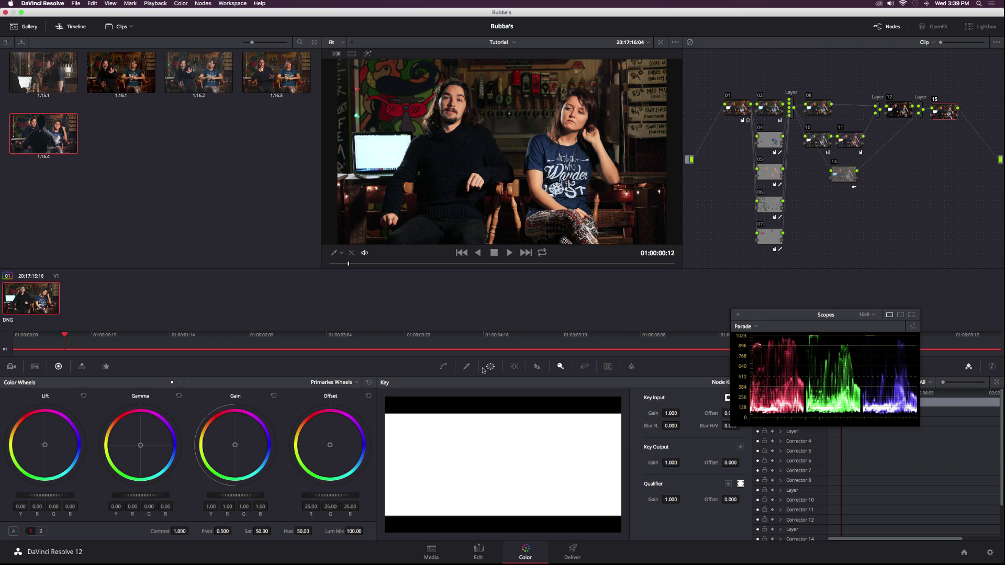
Switch the Curves palette to Hue vs Sat and add control points at preset hues
click(444, 367)
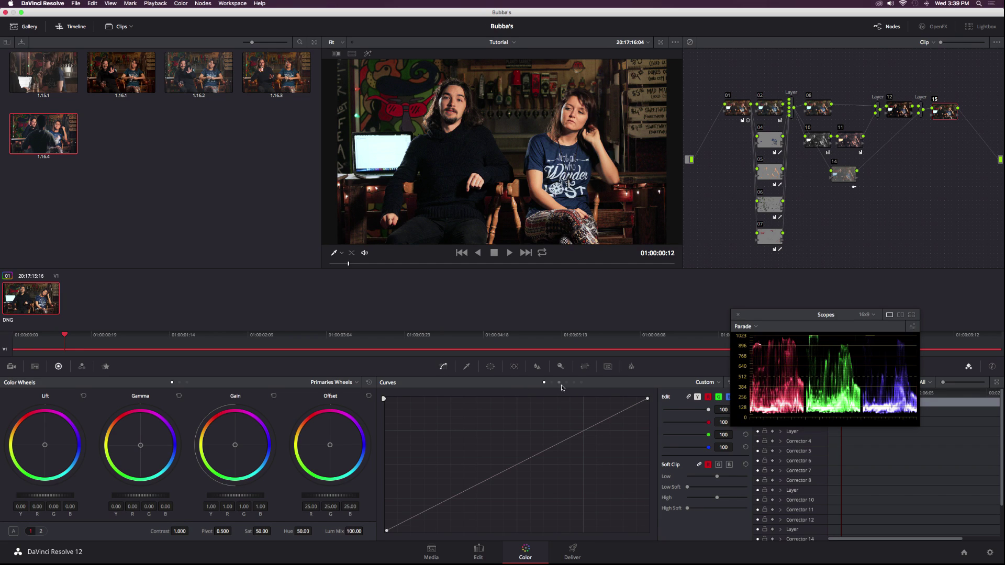
click(706, 383)
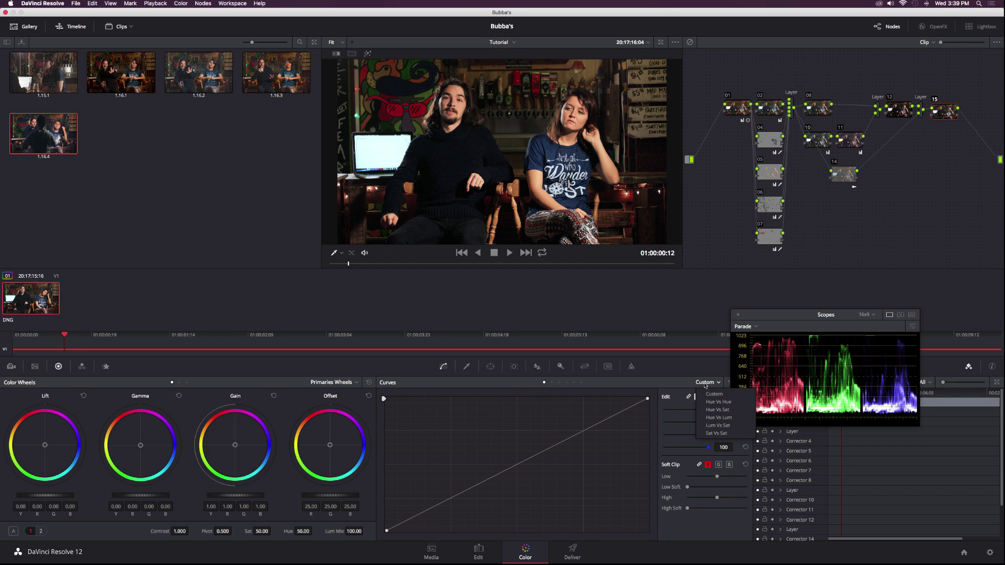
click(718, 410)
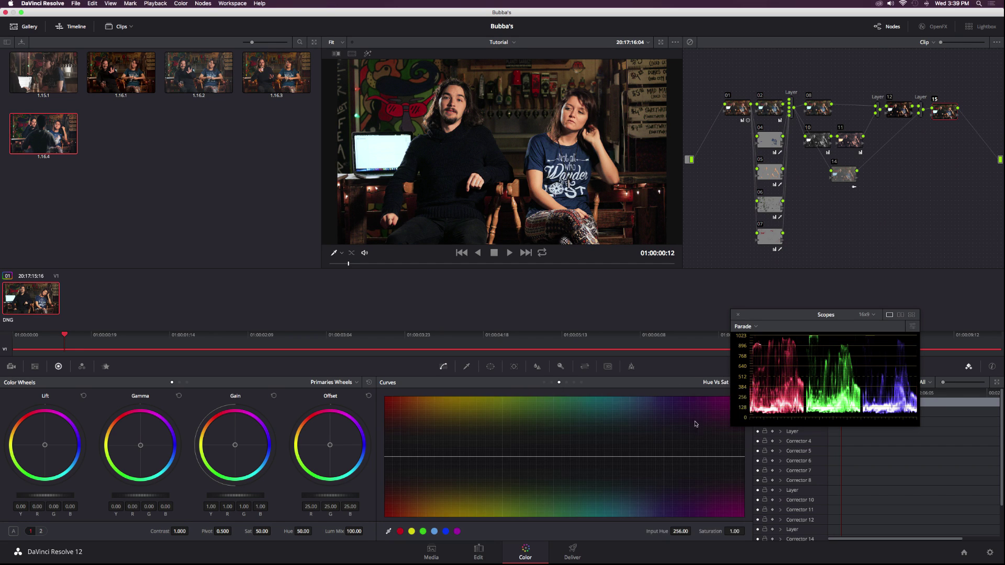
click(423, 531)
click(434, 532)
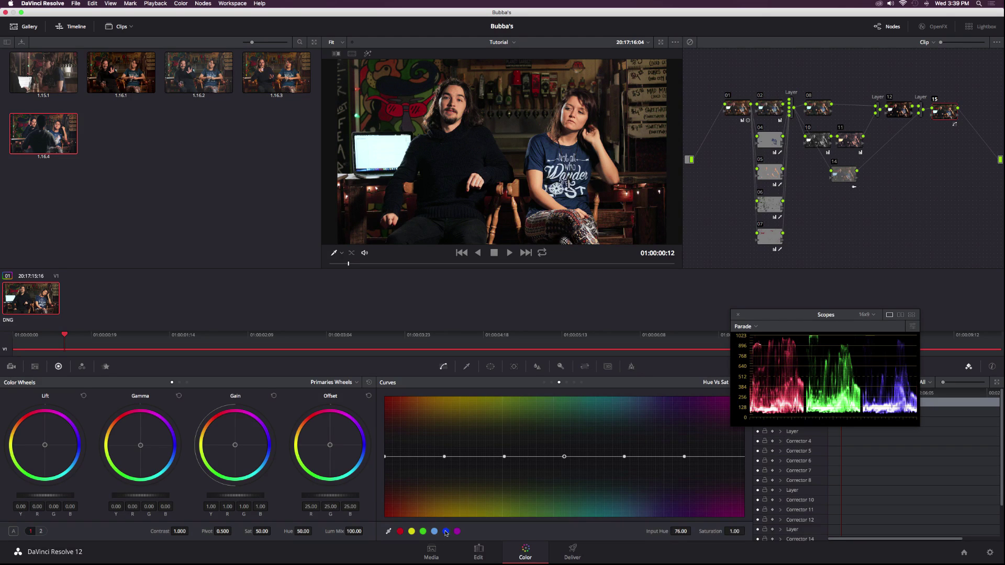
Raise the red and cyan hue points to about 1.47 and 1.48 saturation, with smaller bumps elsewhere
click(401, 532)
drag(444, 457, 446, 449)
drag(563, 457, 563, 449)
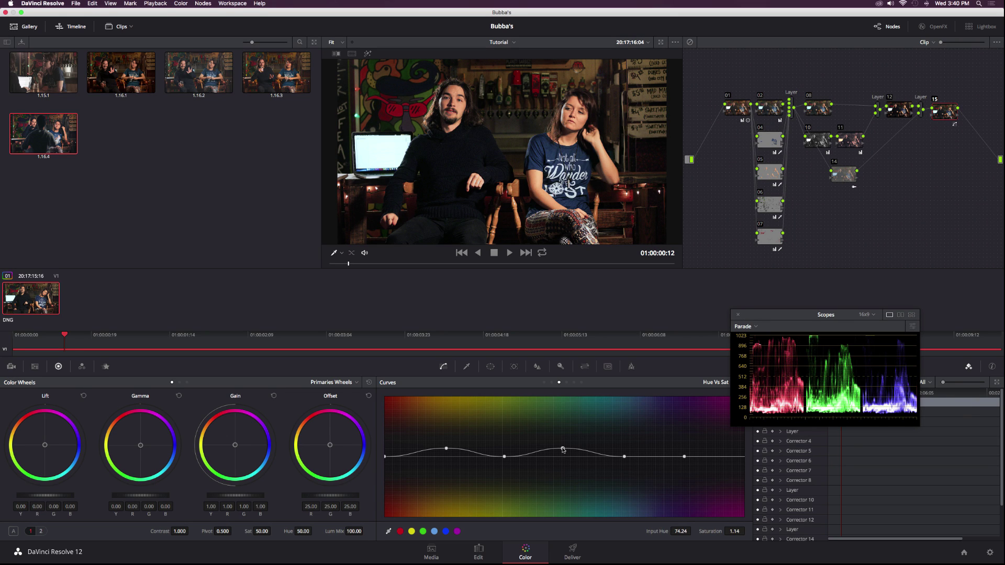
click(623, 457)
drag(622, 456, 623, 444)
drag(685, 457, 686, 447)
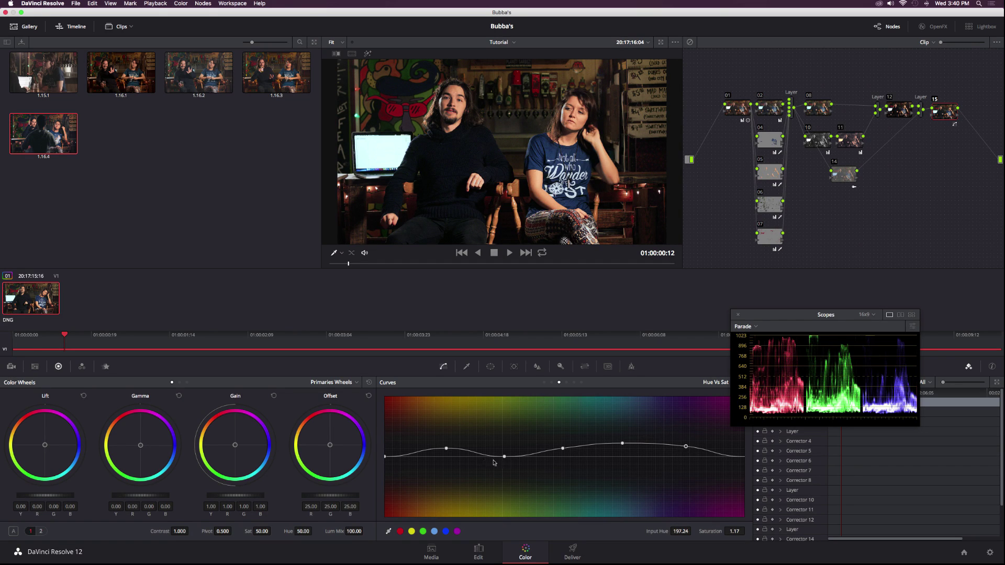
click(445, 448)
drag(504, 456, 446, 428)
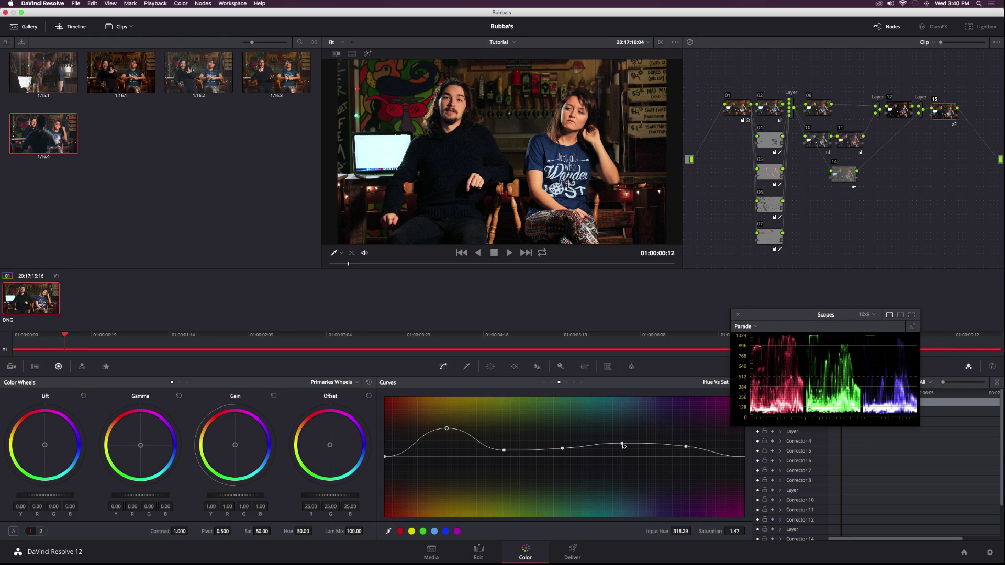
drag(622, 444, 624, 430)
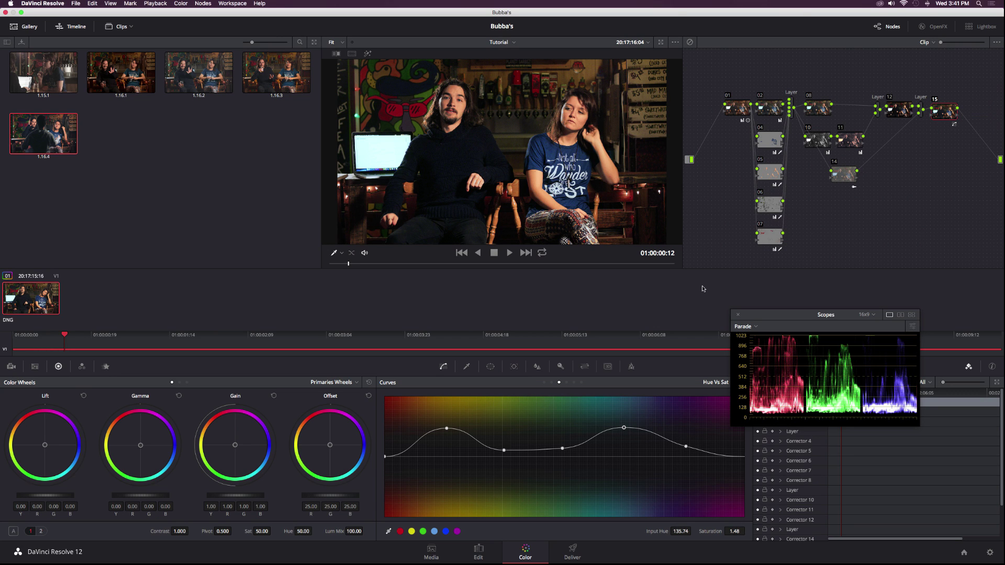
Add node 16 and lift its Lum vs Sat midtone point to 1.09 saturation
key(alt+s)
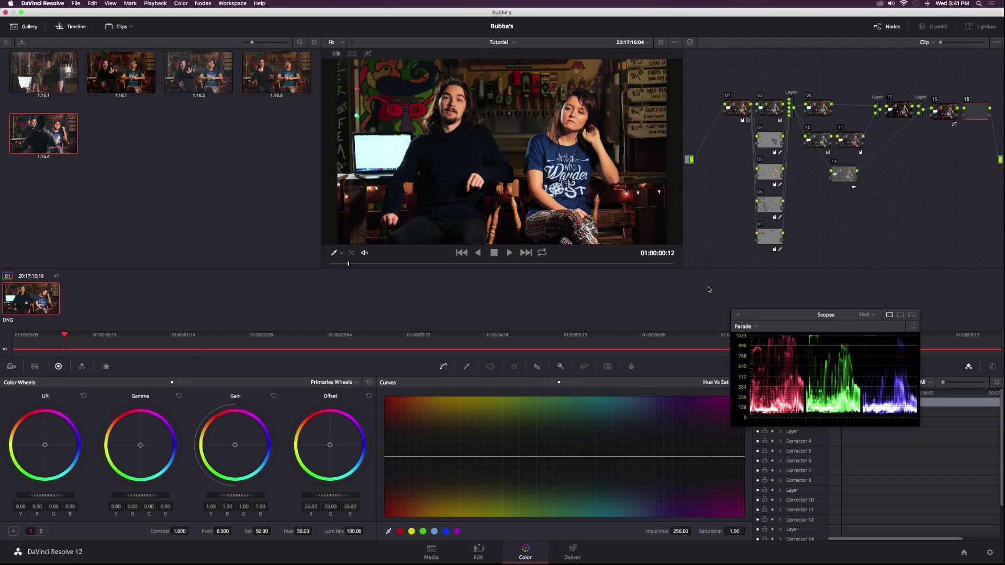
click(714, 382)
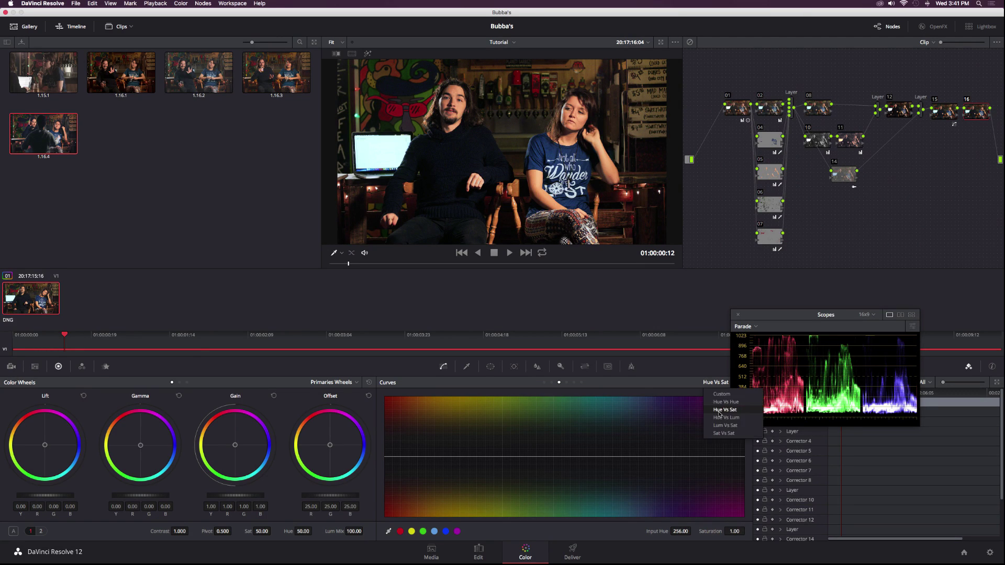
click(721, 427)
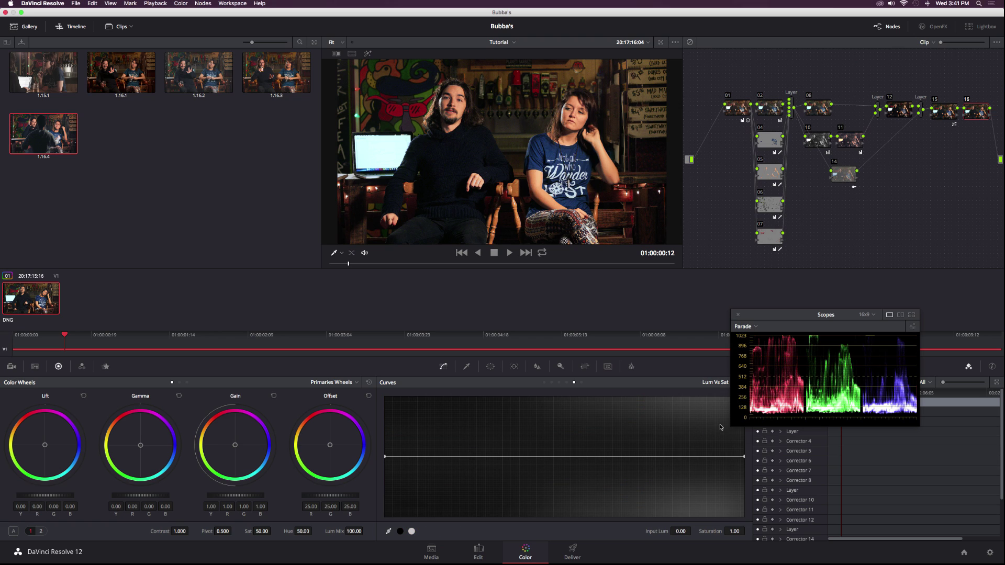
click(400, 531)
drag(557, 457, 557, 452)
Add node 17 lower in the tree and bring up Custom Curves with scopes moved aside
key(alt+o)
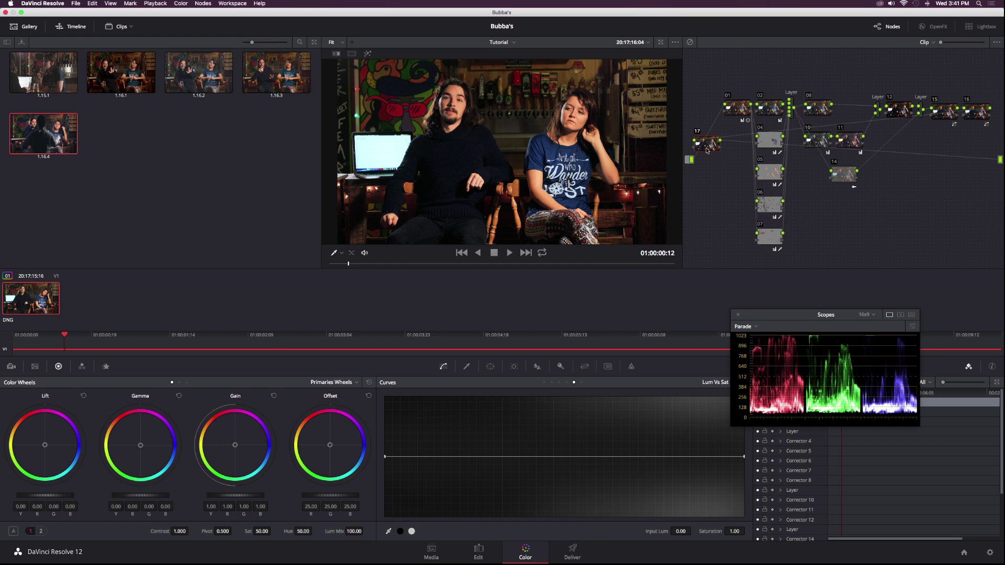
drag(706, 151, 709, 231)
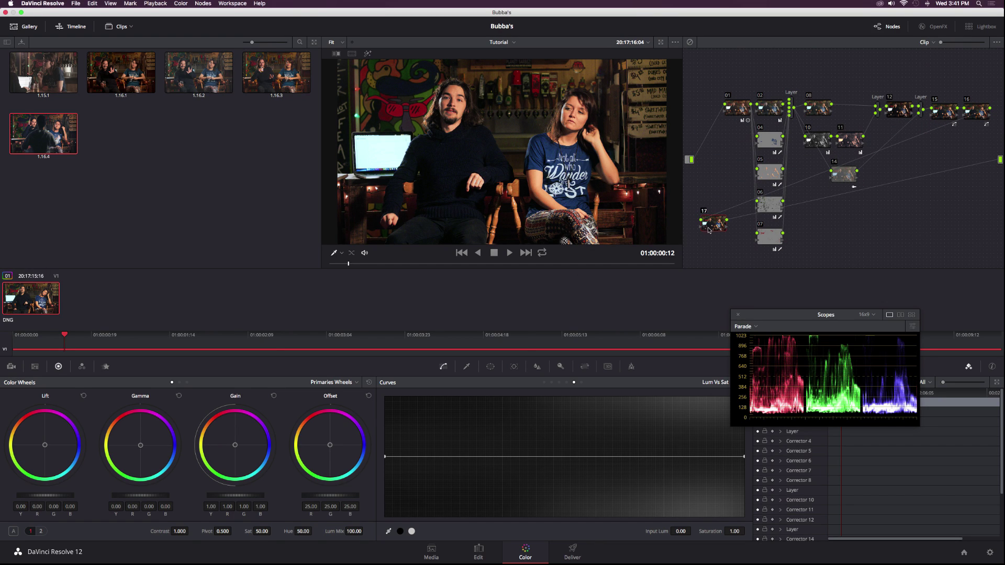
click(544, 382)
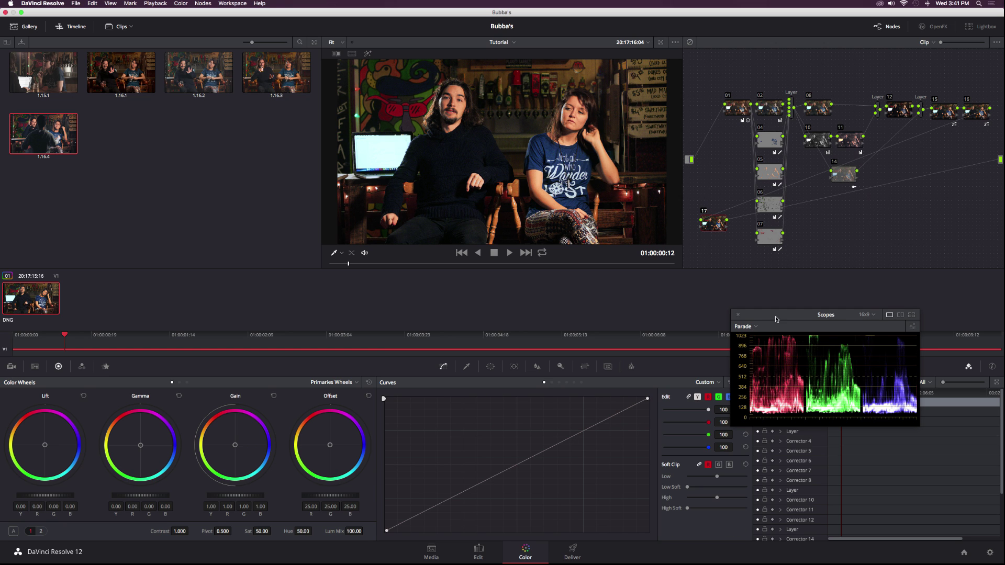
drag(777, 316, 863, 274)
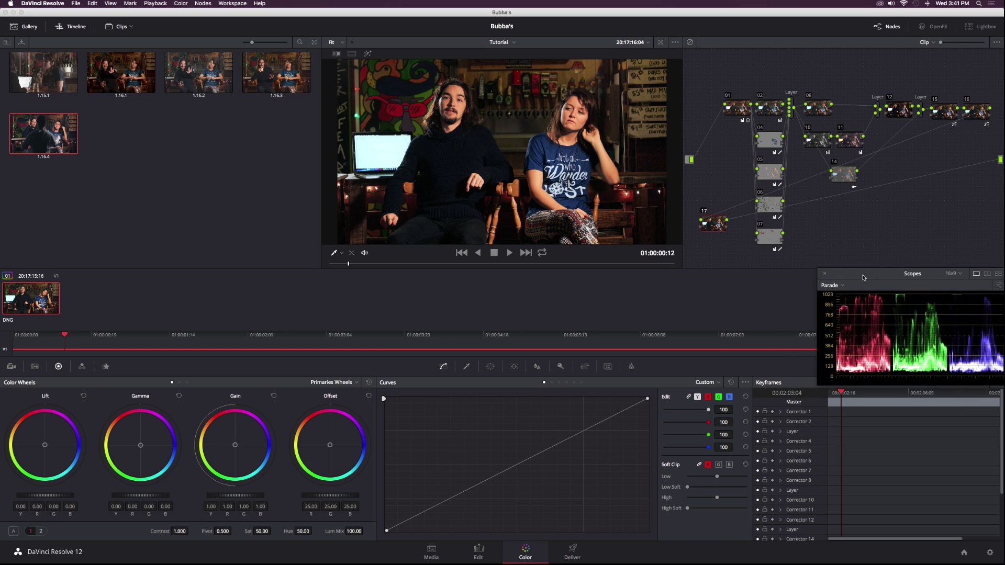
Unlink the curve channels and add a red highlight point plus green shadow and highlight points
click(696, 397)
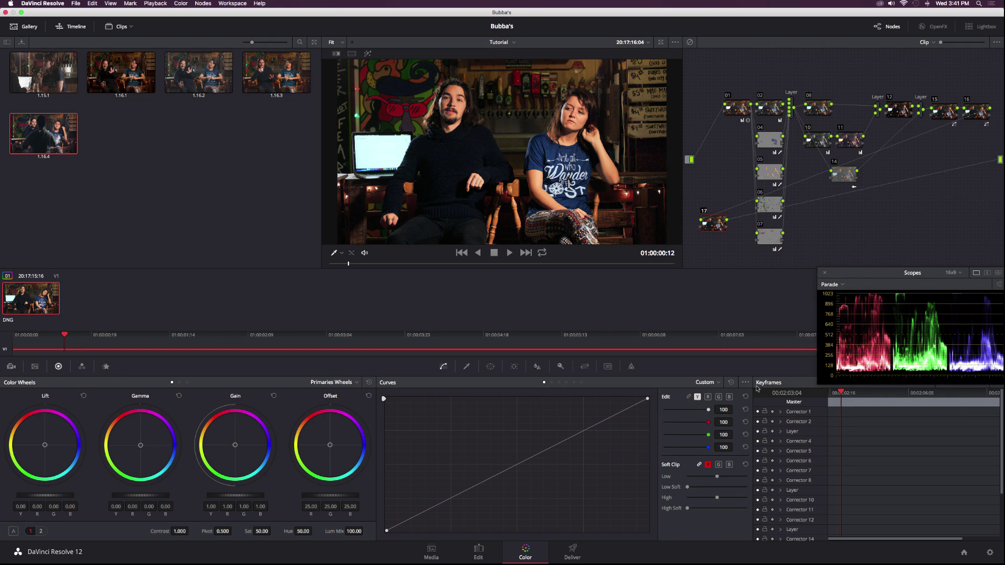
click(708, 397)
click(612, 414)
click(719, 398)
click(430, 512)
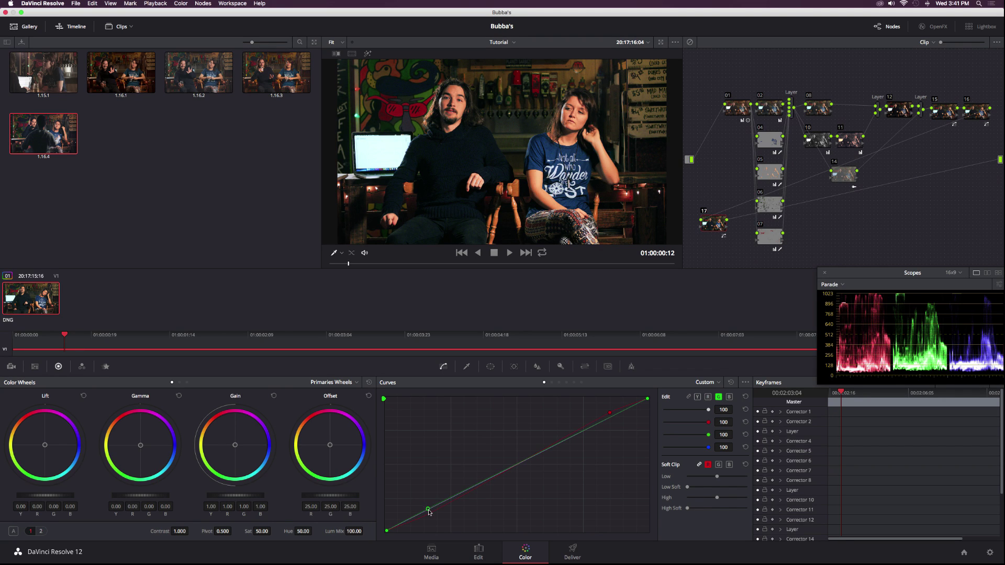
click(611, 414)
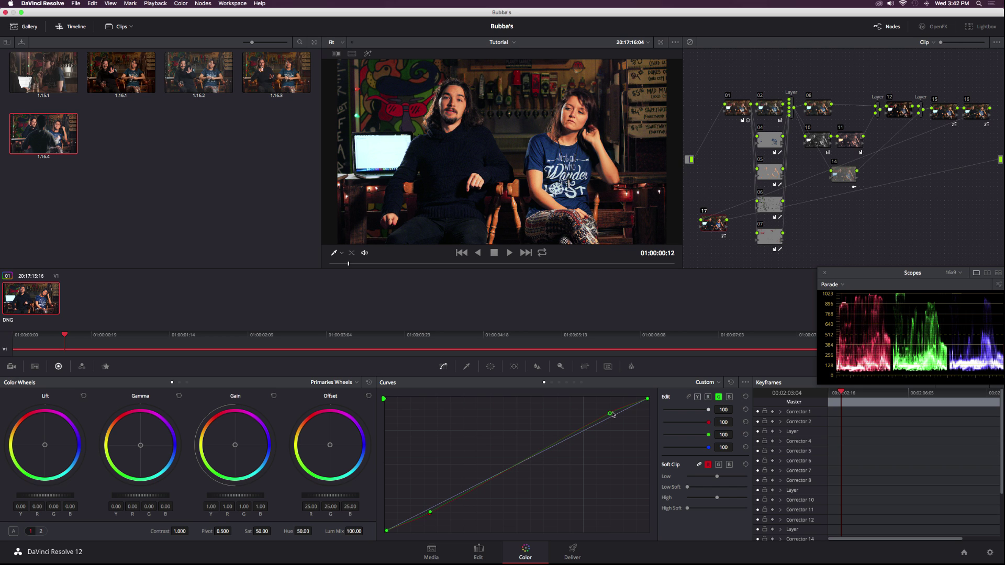
Pull blue shadows down and blue highlights up, then nudge a luma midtone point slightly upward
click(728, 396)
drag(428, 513, 425, 514)
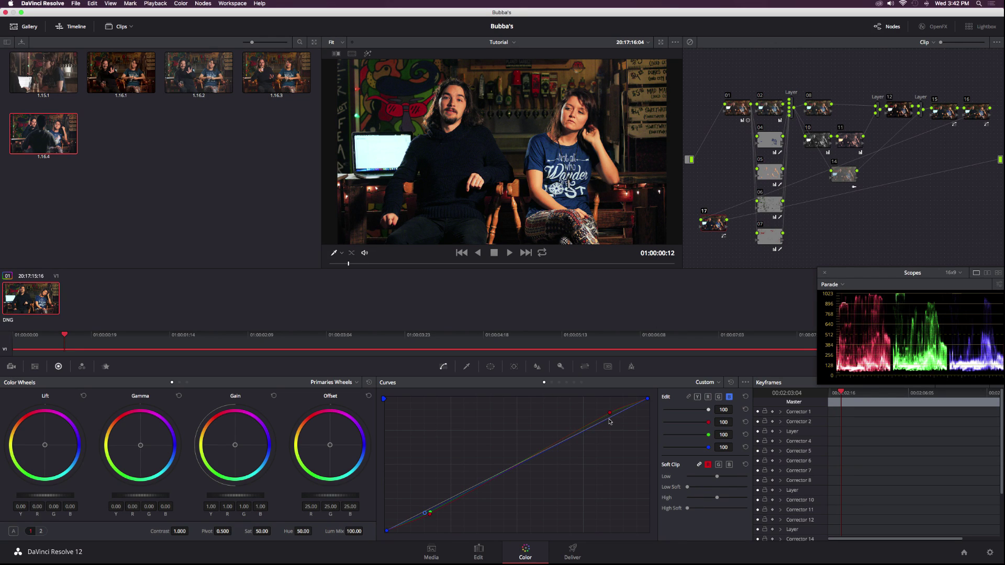
drag(609, 421, 610, 416)
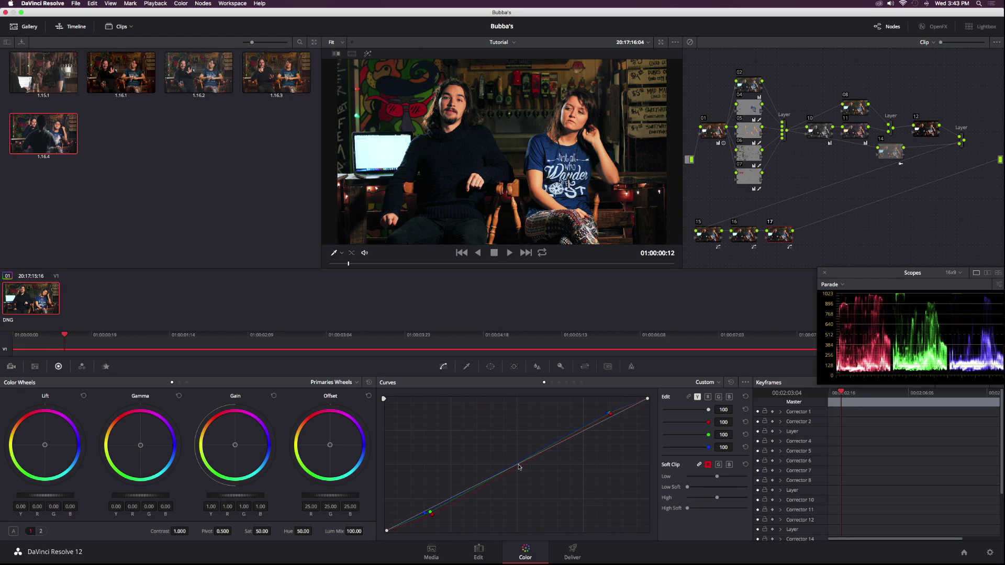
click(518, 463)
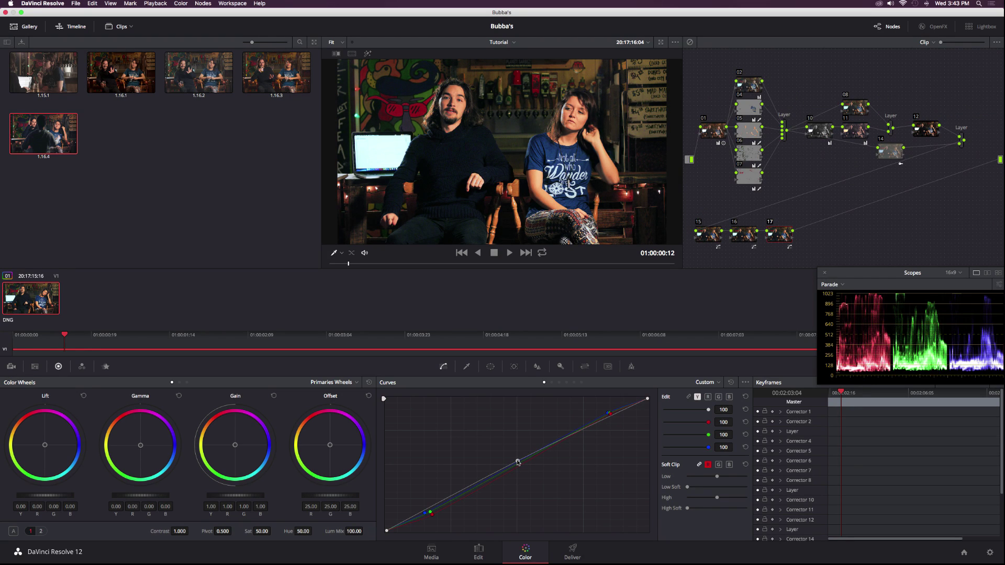
drag(518, 462, 517, 461)
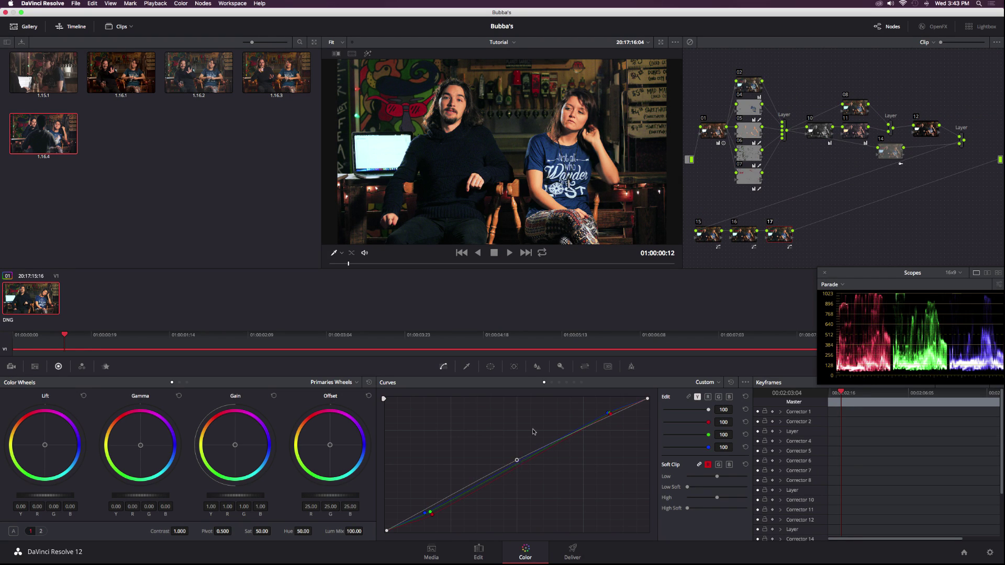
Add serial node 18 and lower its linked blur Radius from 0.50 to 0.47
key(alt+s)
click(537, 367)
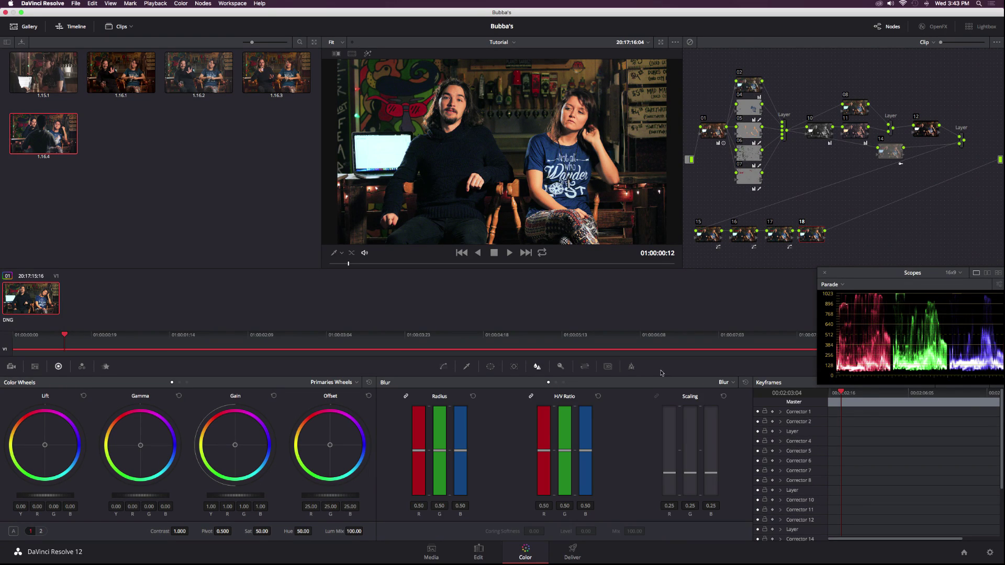
drag(417, 452, 418, 455)
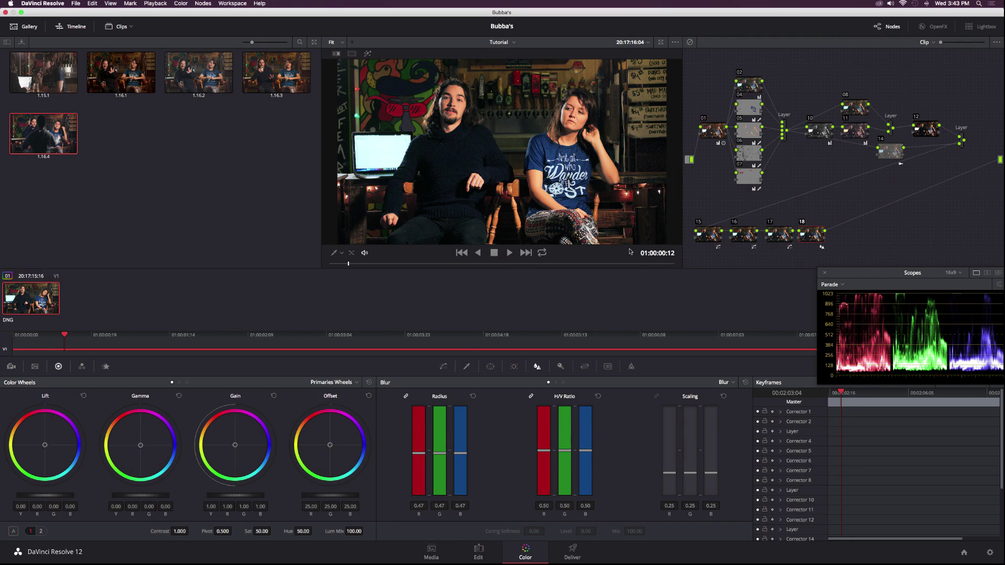
Add node 19 with an enlarged, inverted circular window, gamma at −0.03, and edges feathered to the frame
key(alt+s)
click(487, 367)
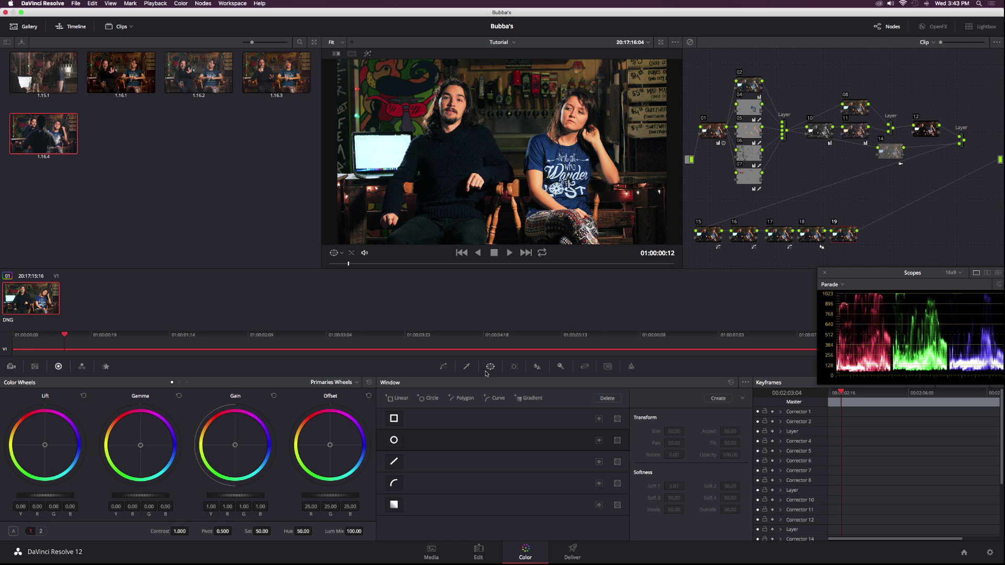
click(395, 442)
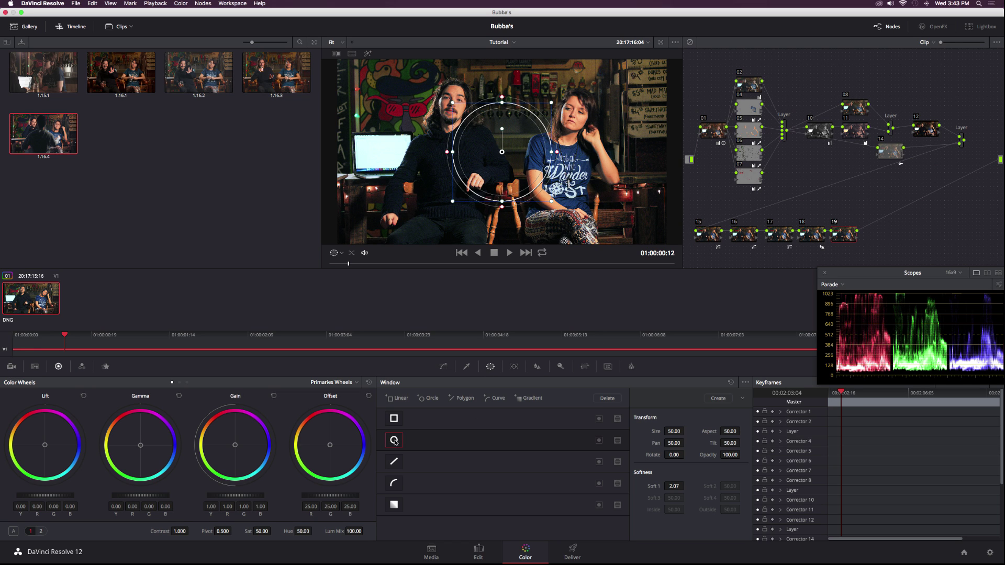
drag(554, 101, 608, 41)
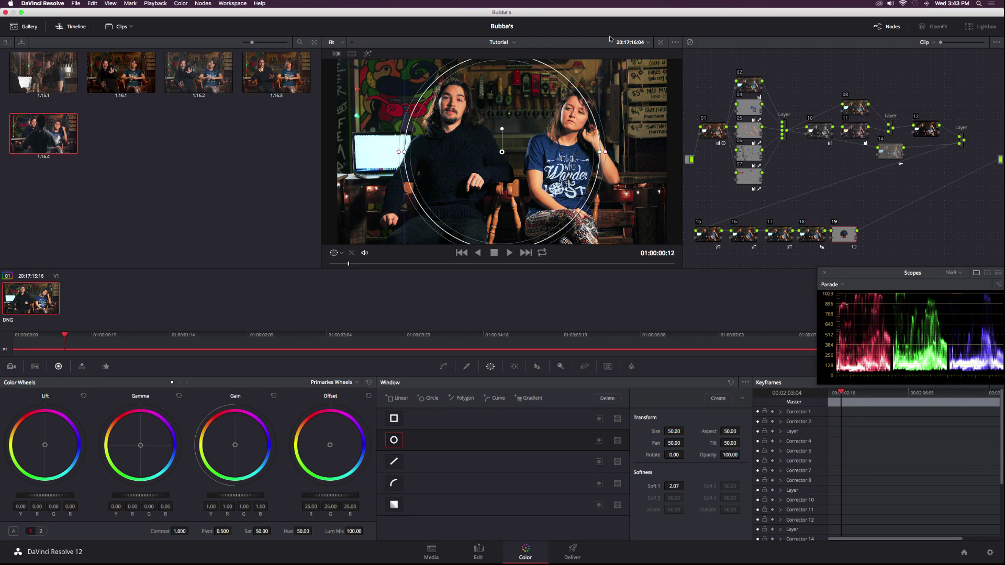
click(599, 441)
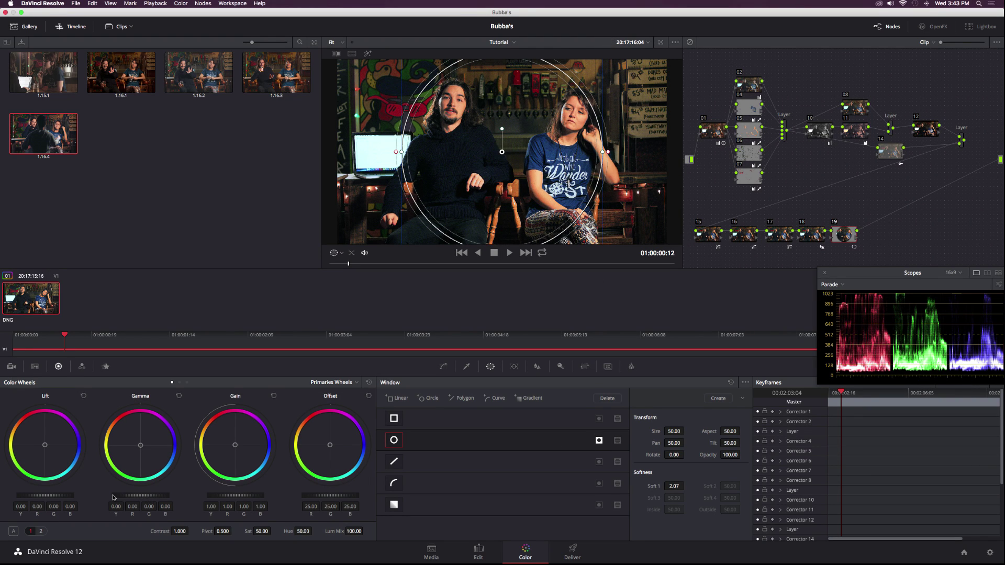
drag(114, 497, 111, 498)
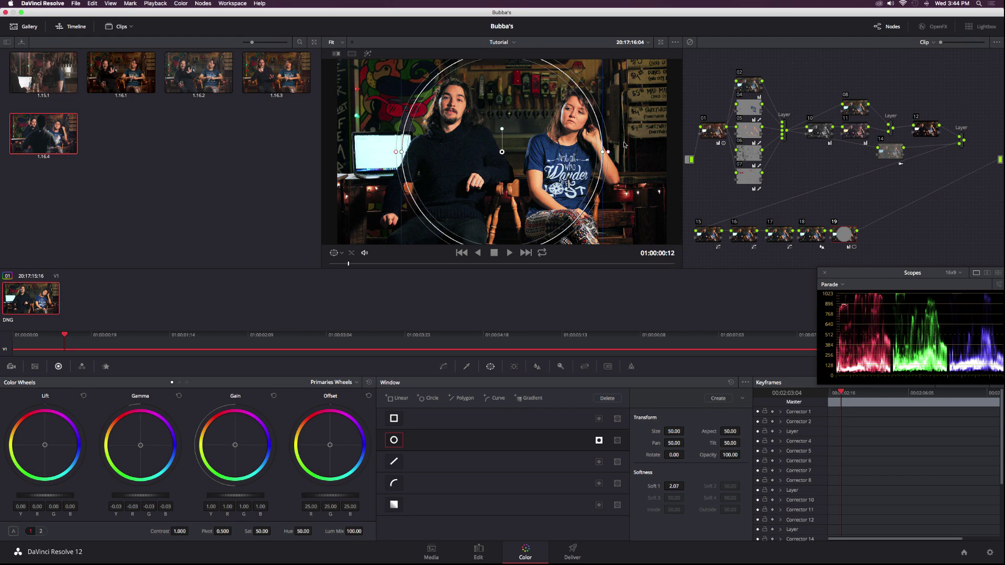
drag(608, 152, 683, 159)
Return to the Color page and push node 02's gain toward blue
key(shift+4)
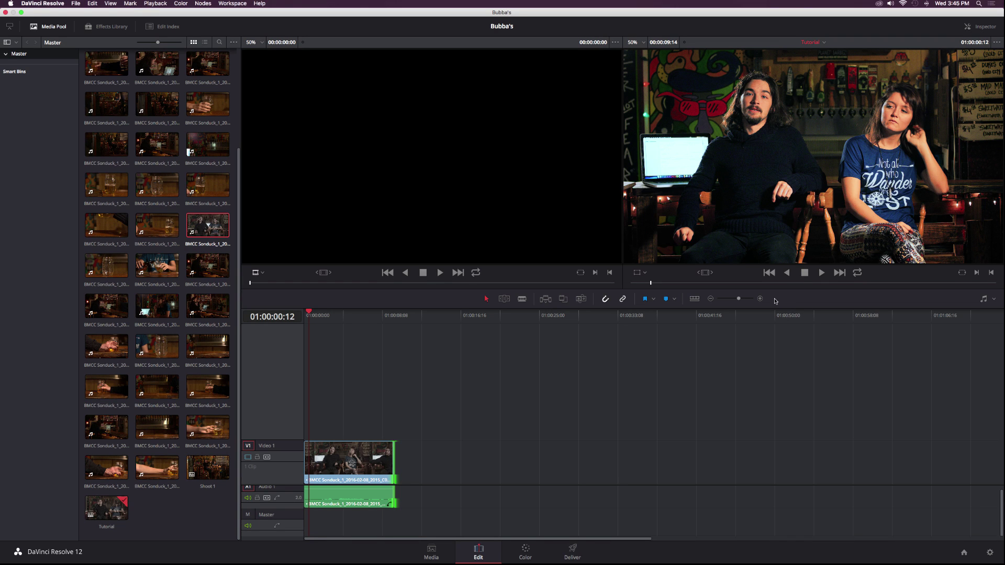
click(525, 551)
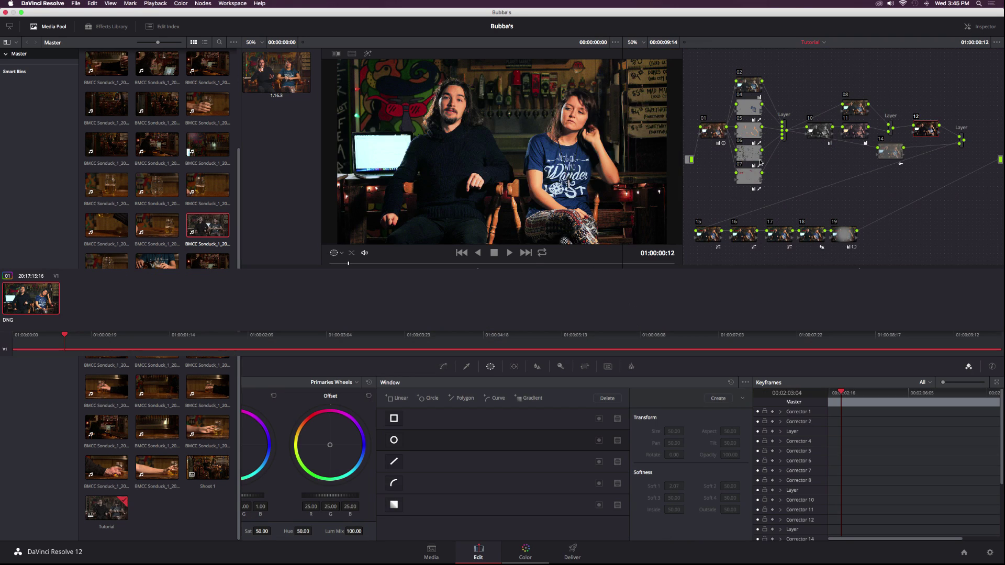
click(746, 92)
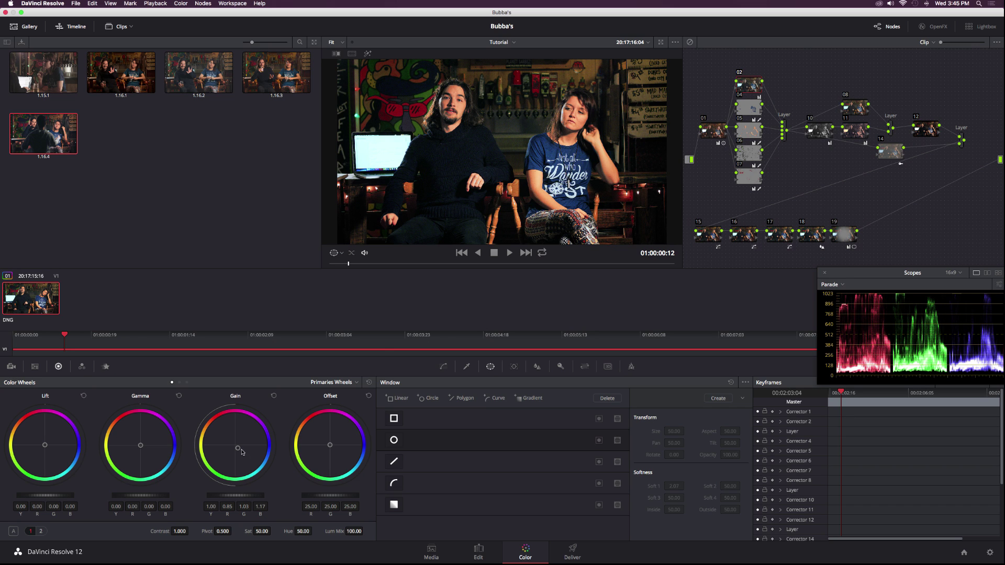
drag(241, 452, 251, 461)
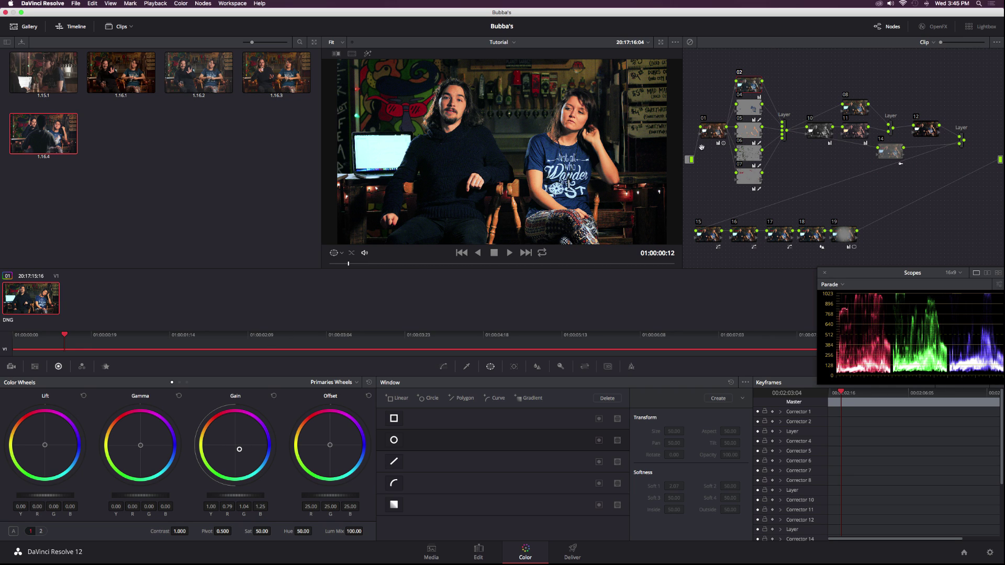
Reset and slightly warm node 05's gain, then push node 02's gain to R 0.81, G 1.03, B 1.31
click(750, 134)
double_click(235, 444)
drag(238, 446, 235, 442)
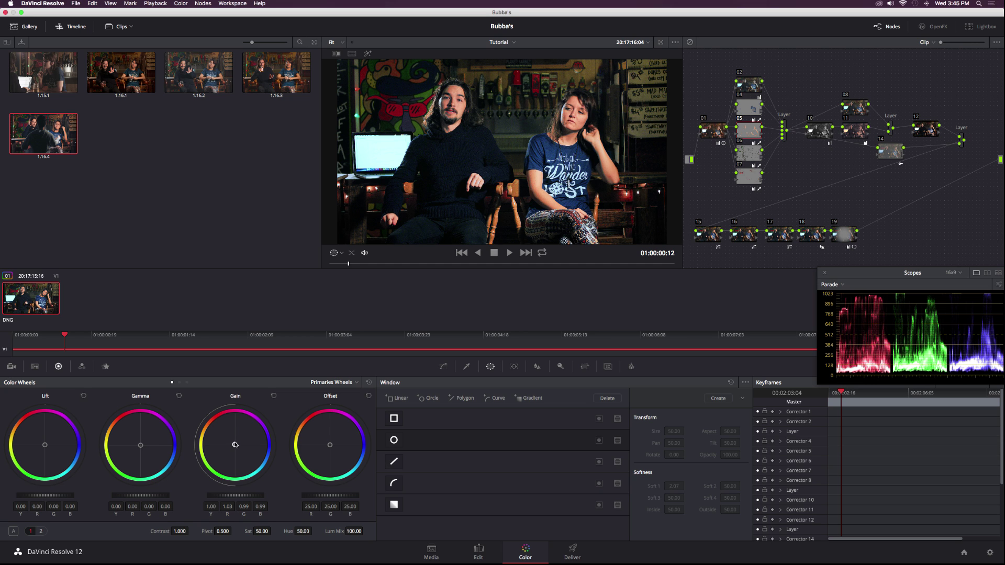
key(shift+semicolon)
drag(240, 449, 251, 448)
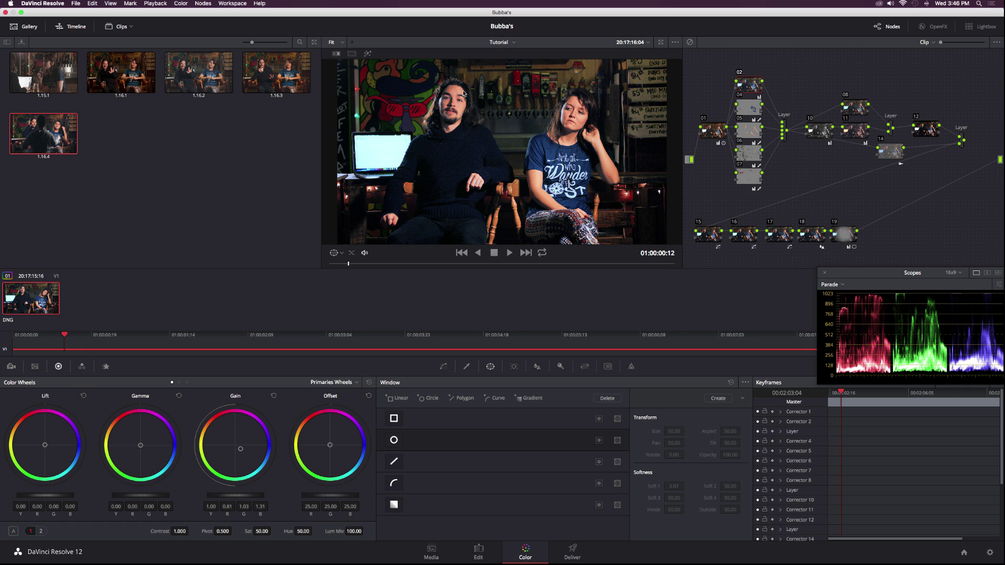
Widen node 05's skin qualifier with an added sample and raise its Blur Radius to 24.5
click(740, 133)
click(467, 366)
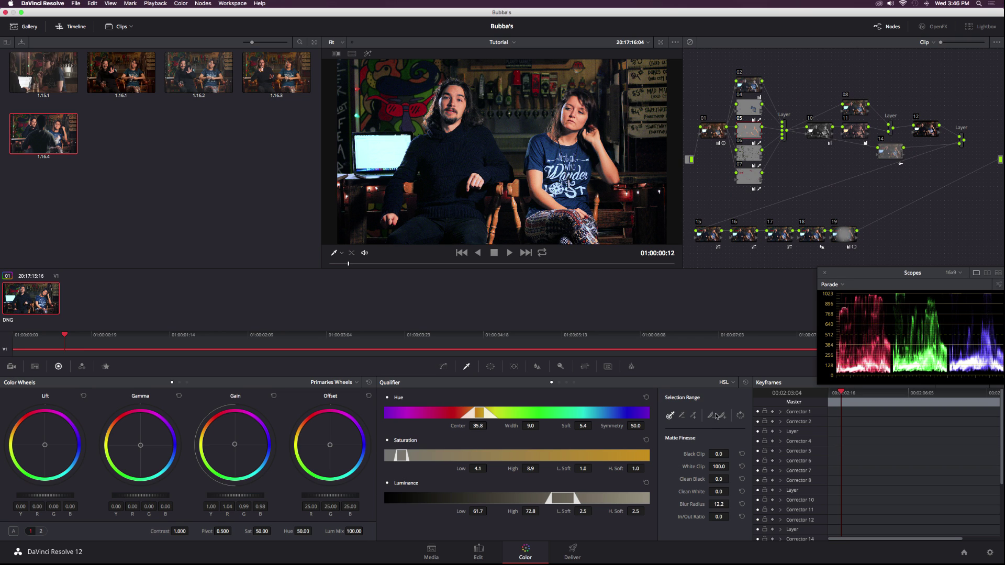
click(694, 418)
click(572, 74)
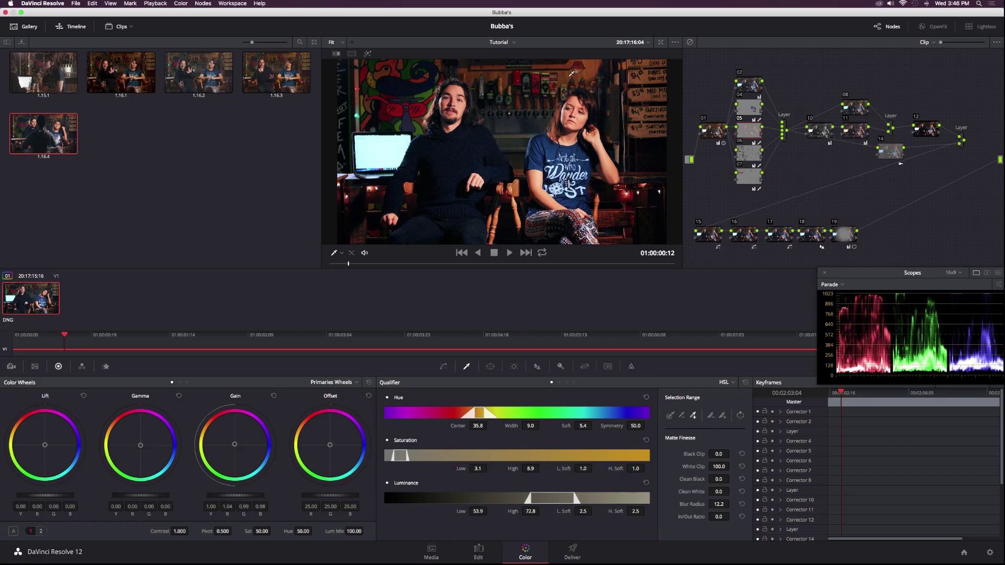
key(shift+h)
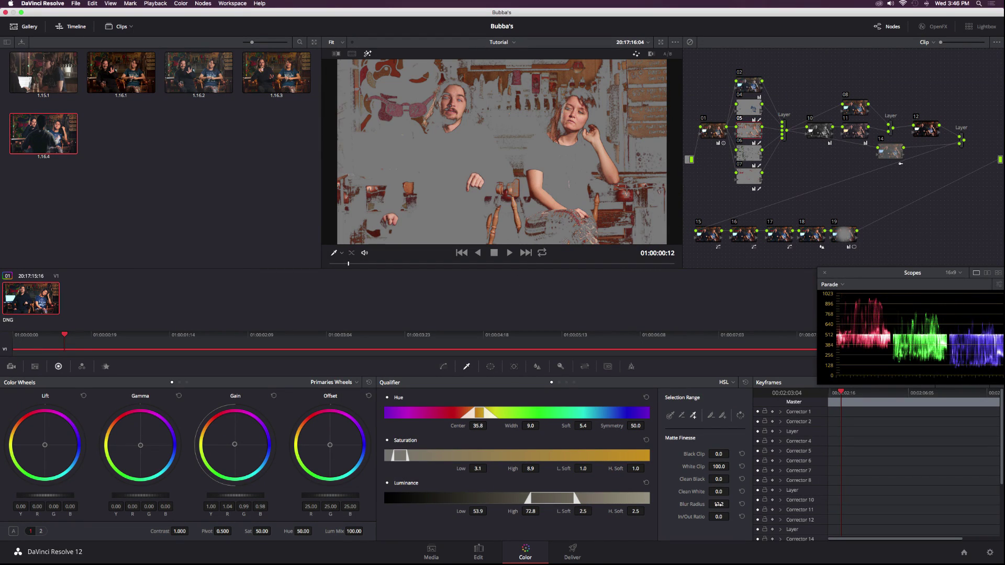
mouse_move(719, 504)
mouse_down()
mouse_move(767, 507)
mouse_move(709, 495)
mouse_up()
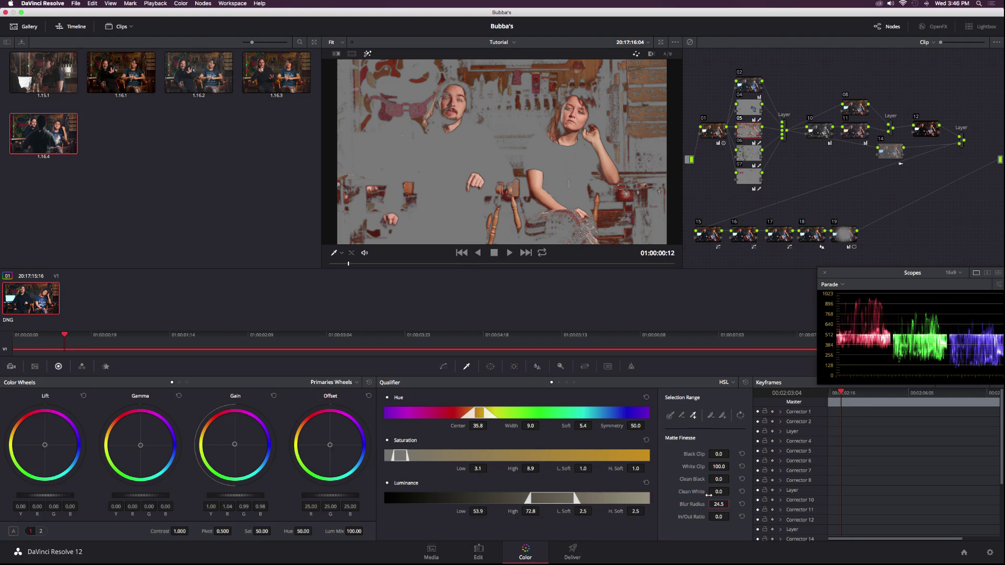
key(shift+h)
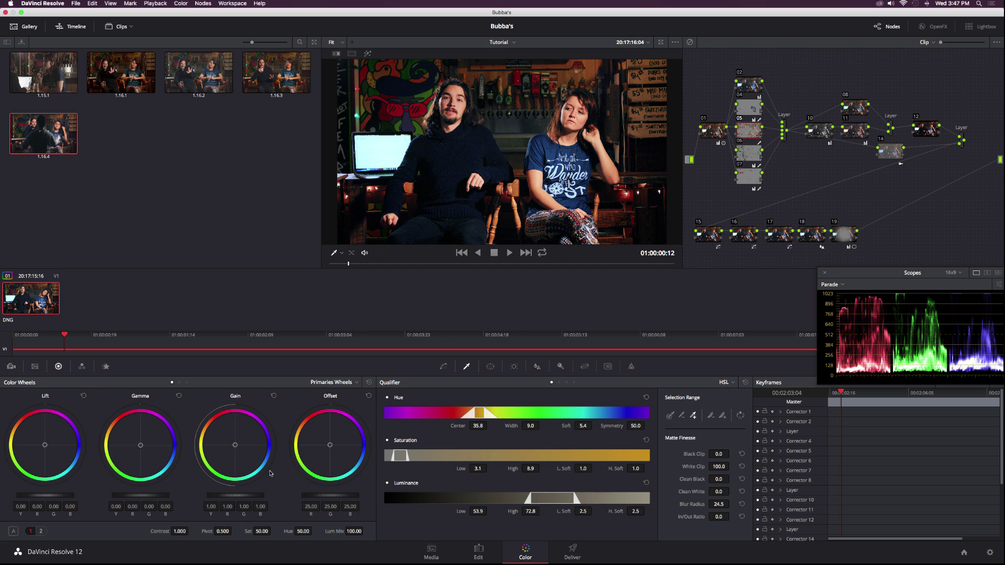
Cool node 05's gain slightly, then set node 01's gain to 1.06 and lift to 0.05
drag(237, 448, 243, 453)
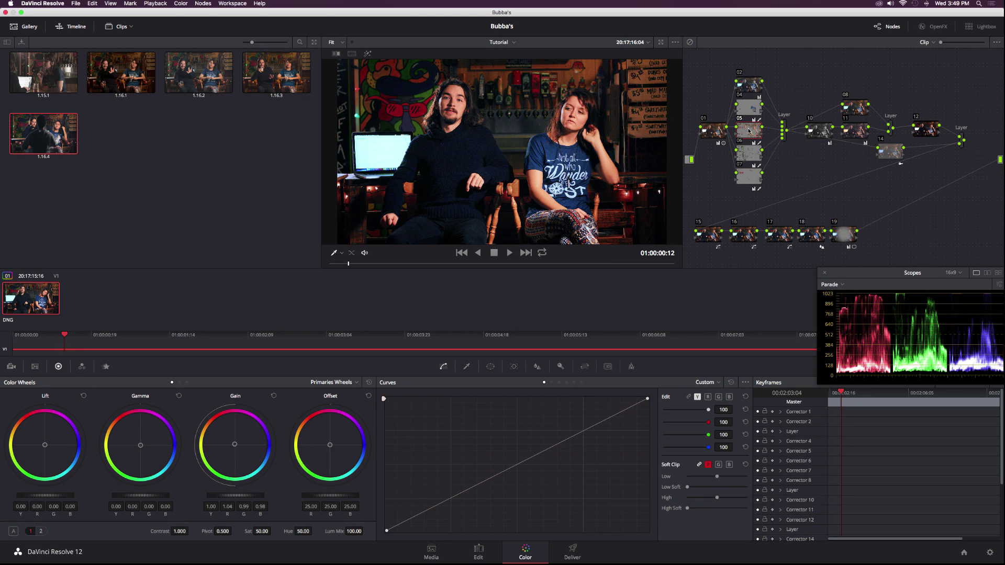
click(713, 132)
drag(239, 500, 191, 499)
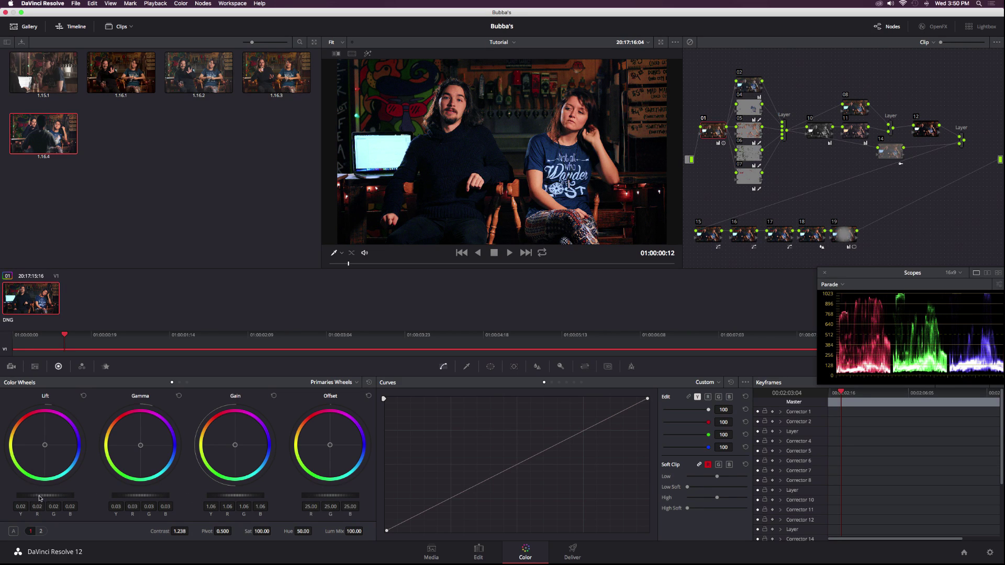
drag(36, 498, 53, 499)
Reset node 01's gamma, raise node 17's luma midpoint, and warm node 05's gain to R 1.06, G 0.99, B 0.96
click(179, 397)
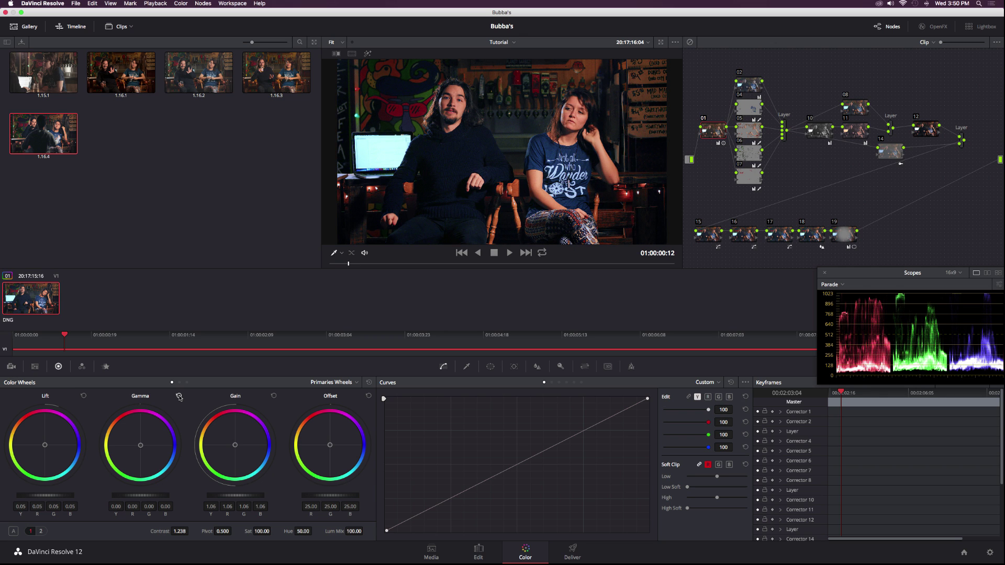
click(775, 236)
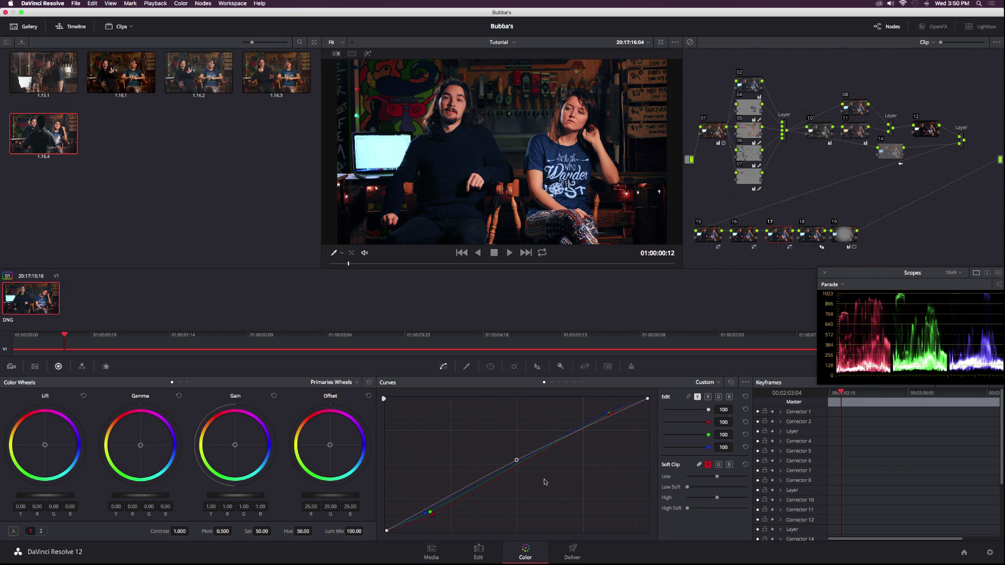
drag(516, 462, 513, 452)
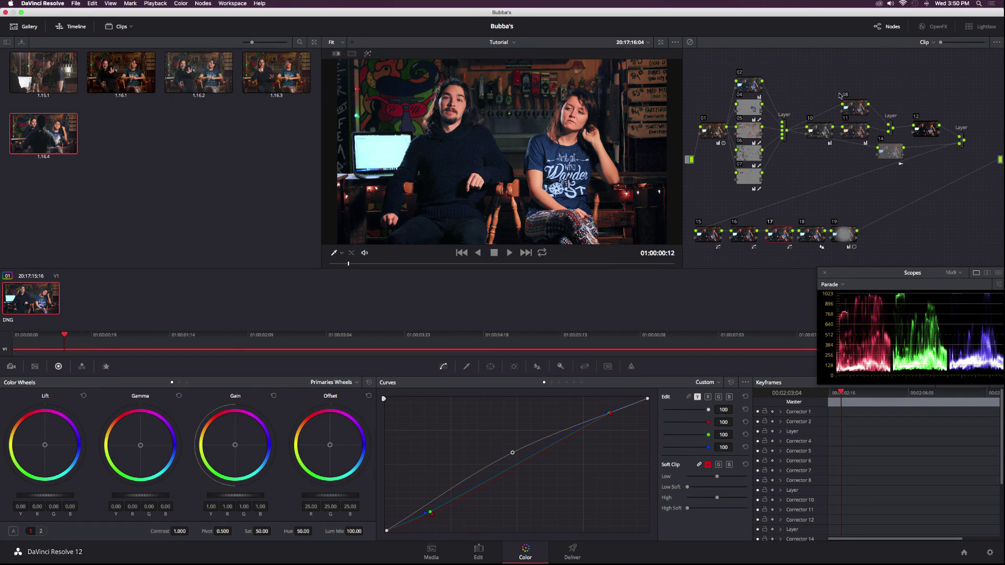
click(747, 131)
mouse_move(233, 450)
mouse_down()
mouse_move(242, 448)
mouse_move(234, 443)
mouse_up()
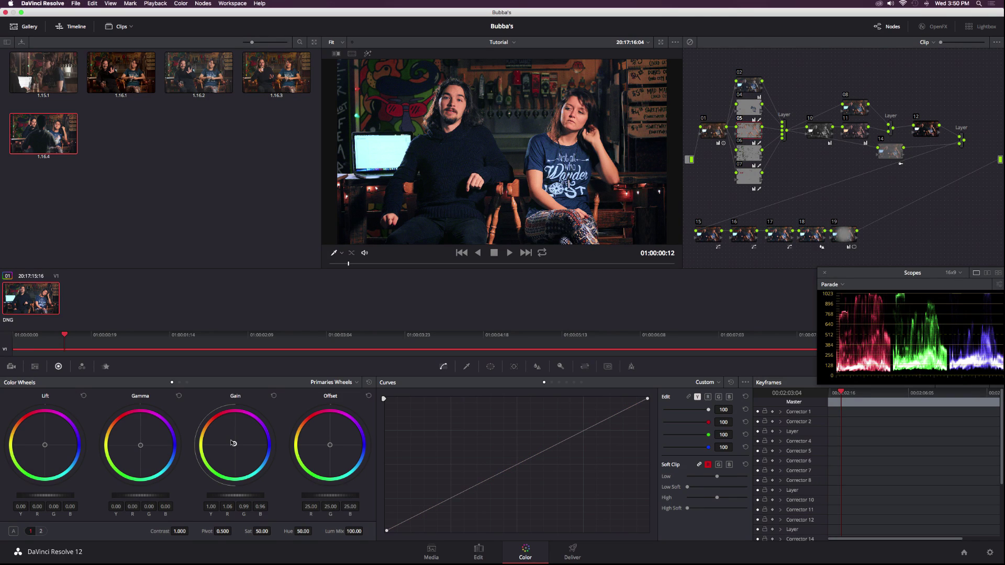